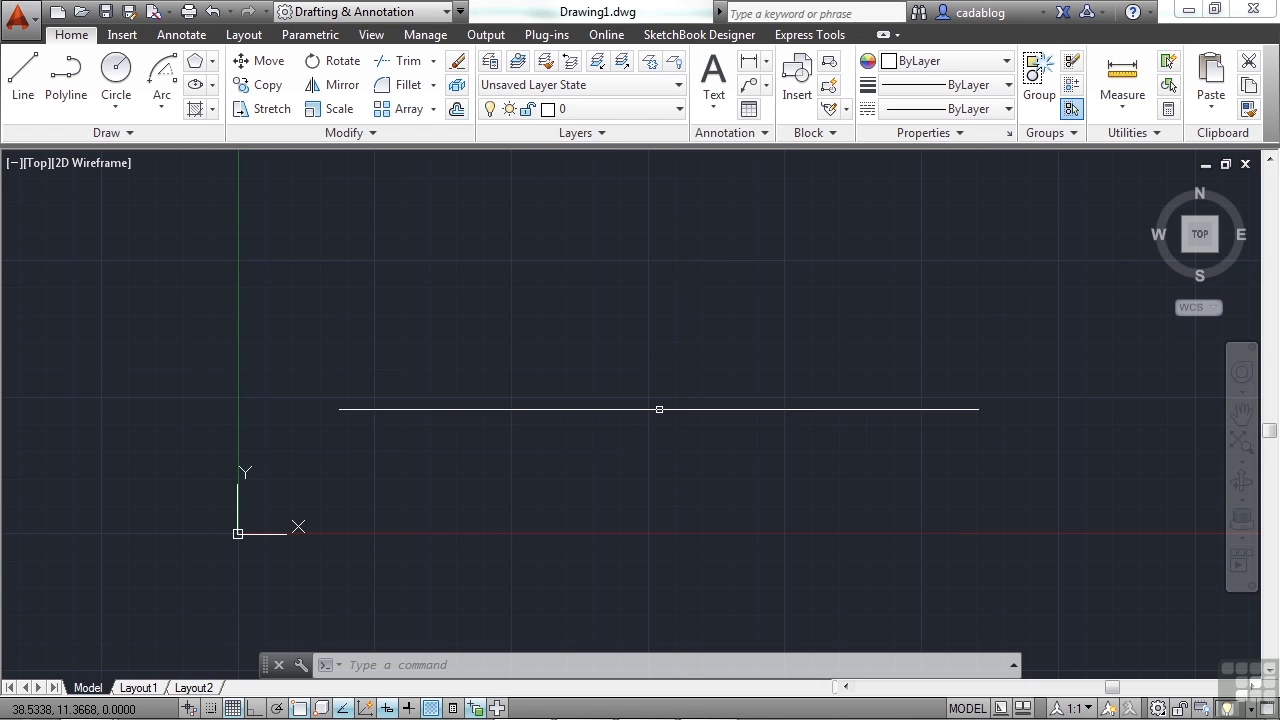
Open architectural_-_annotation_scaling_and_multileaders.dwg from folder 06.
mouse_move(594, 426)
middle_mouse_down()
mouse_move(594, 397)
mouse_move(523, 426)
middle_mouse_up()
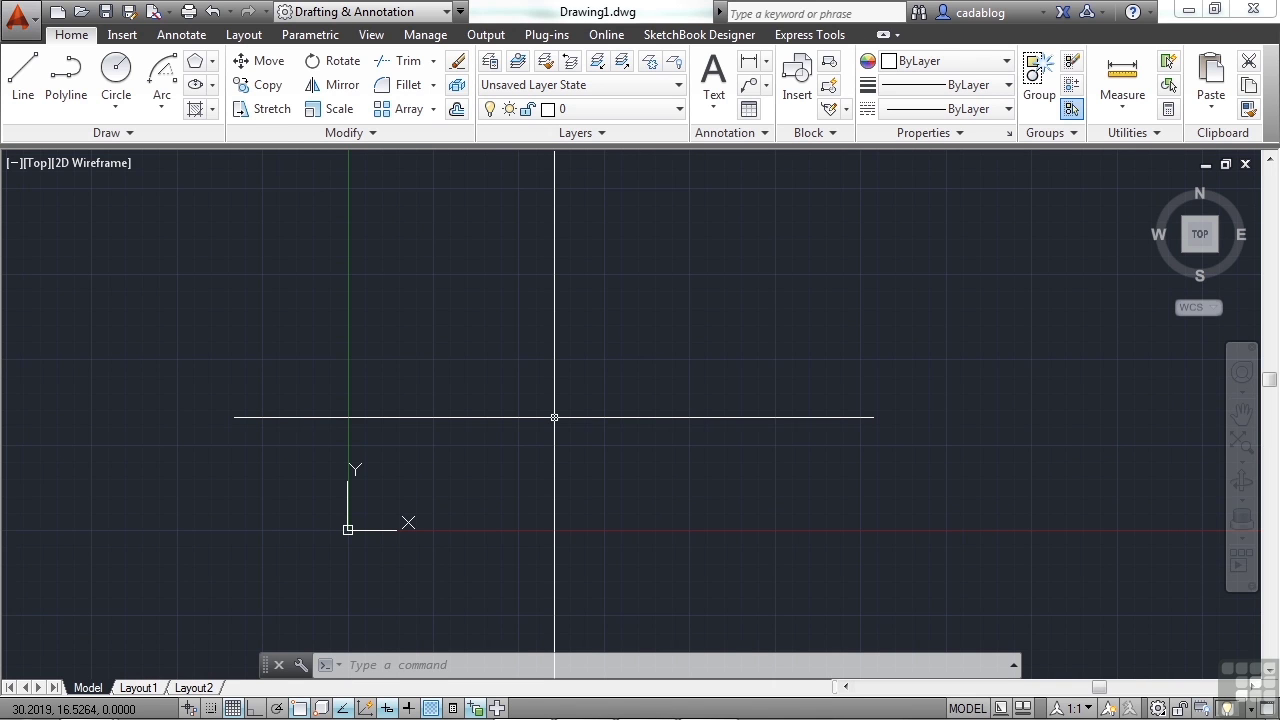
type("open")
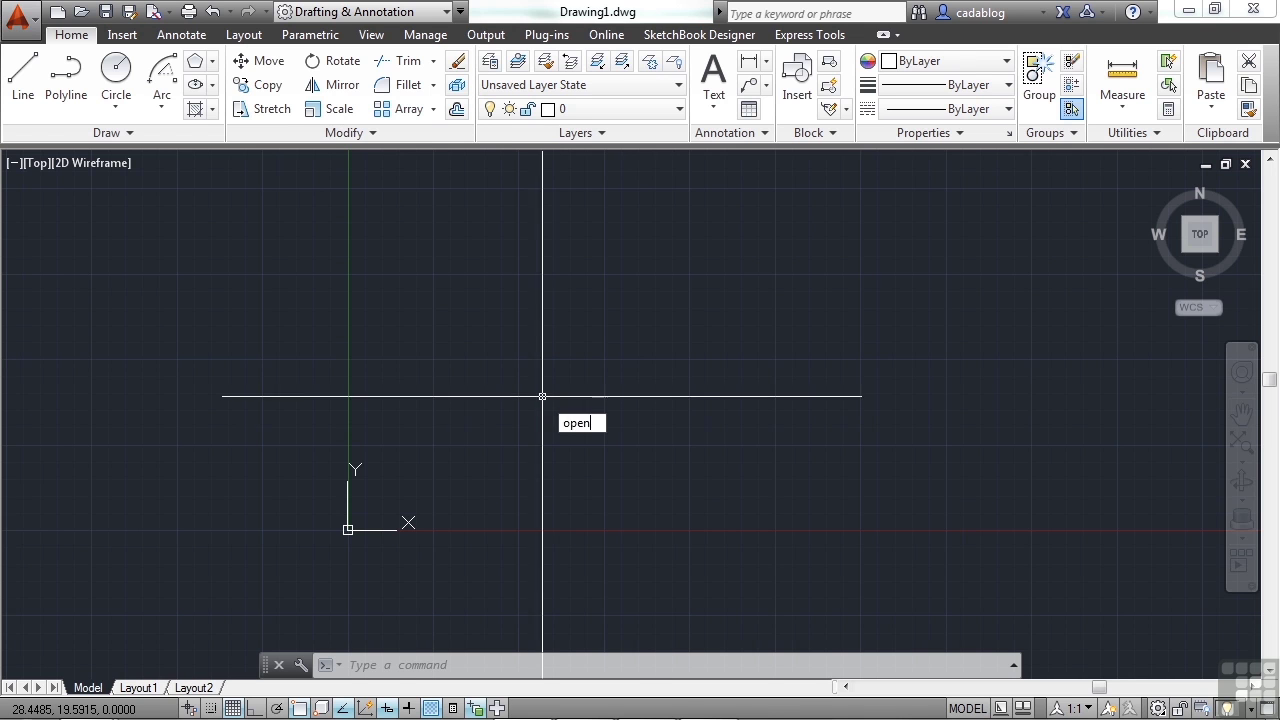
key("Return")
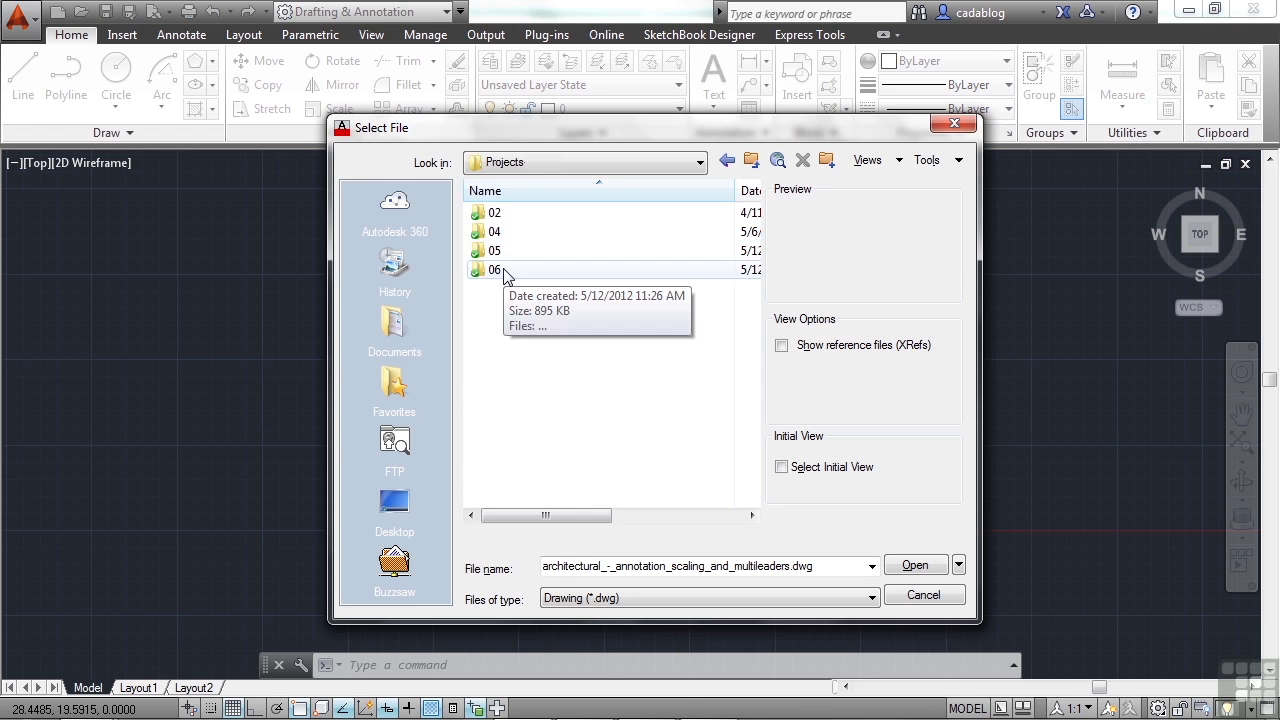
double_click(505, 271)
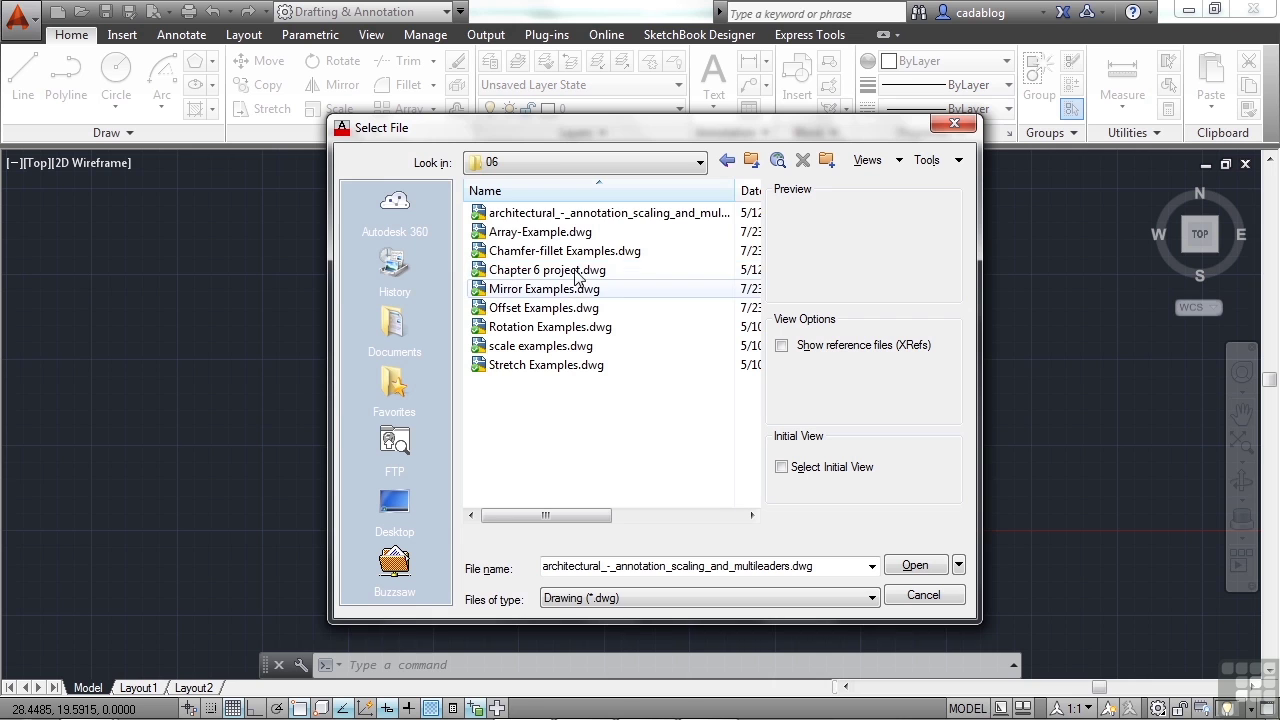
left_click(592, 215)
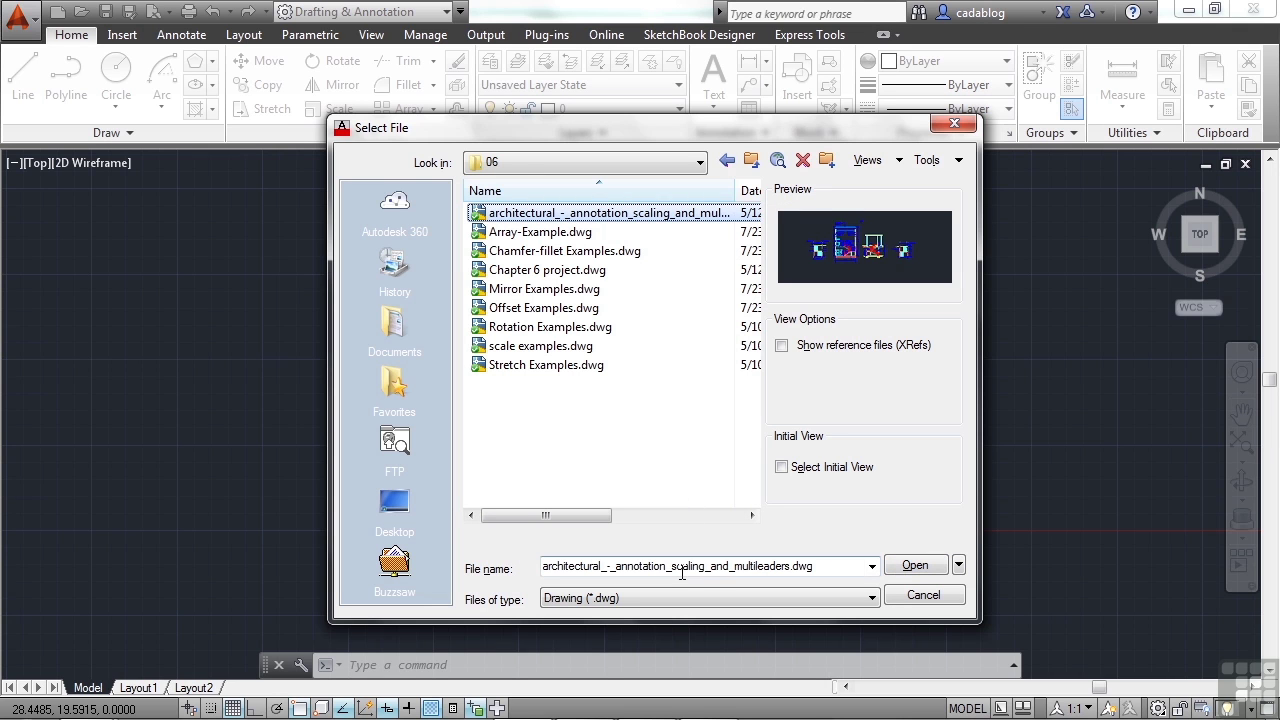
left_click(912, 566)
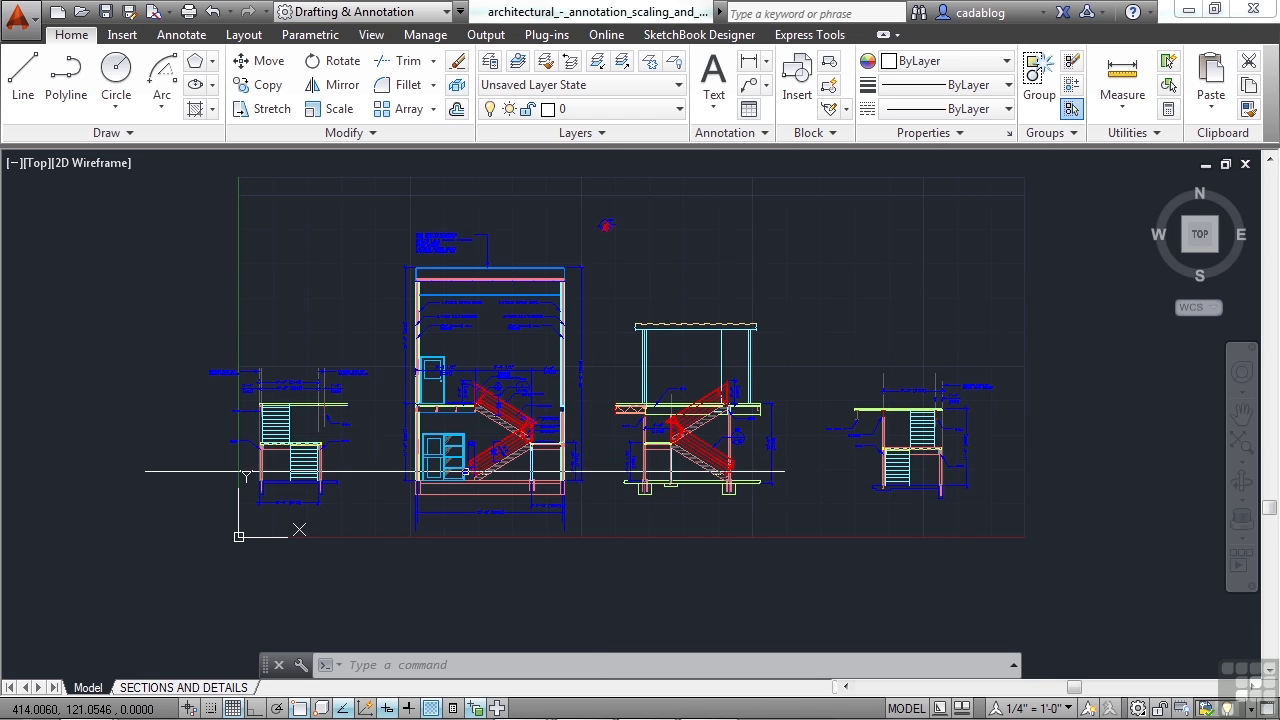
Zoom and pan until the corrugated canopy roof beam fills the viewport.
scroll(425, 459, "up", 2)
scroll(425, 459, "up", 2)
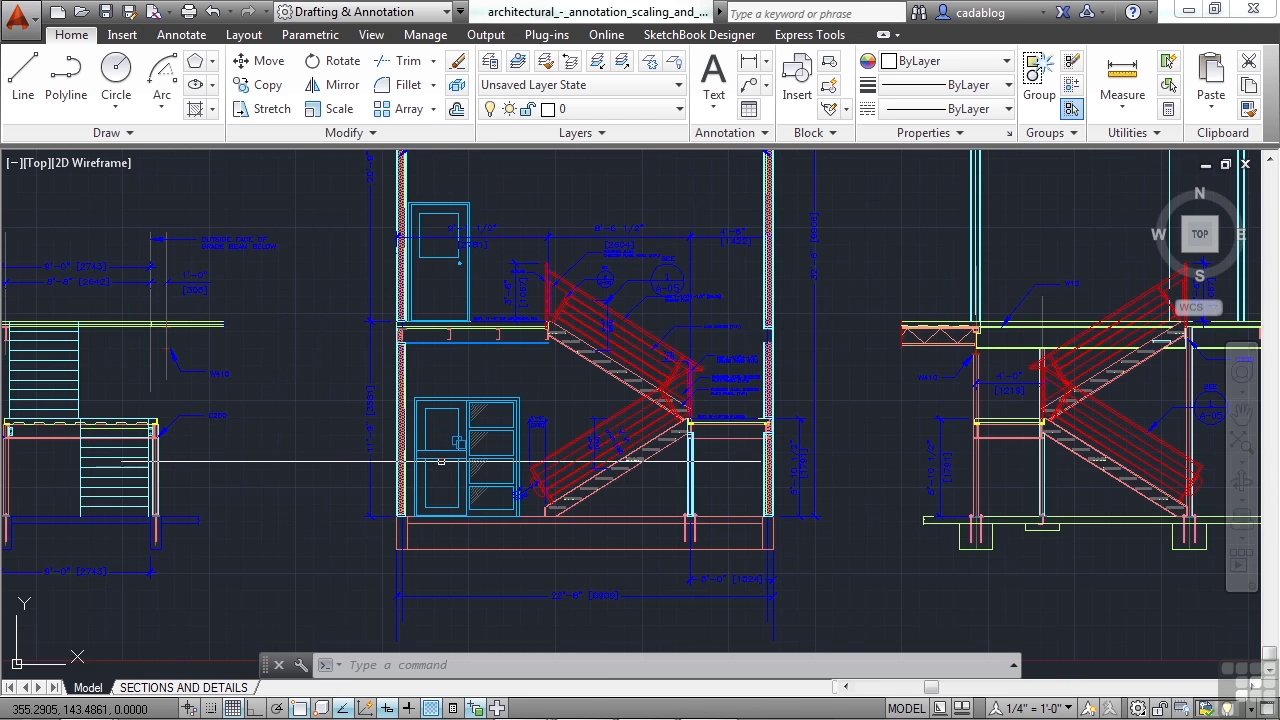
scroll(640, 440, "up", 2)
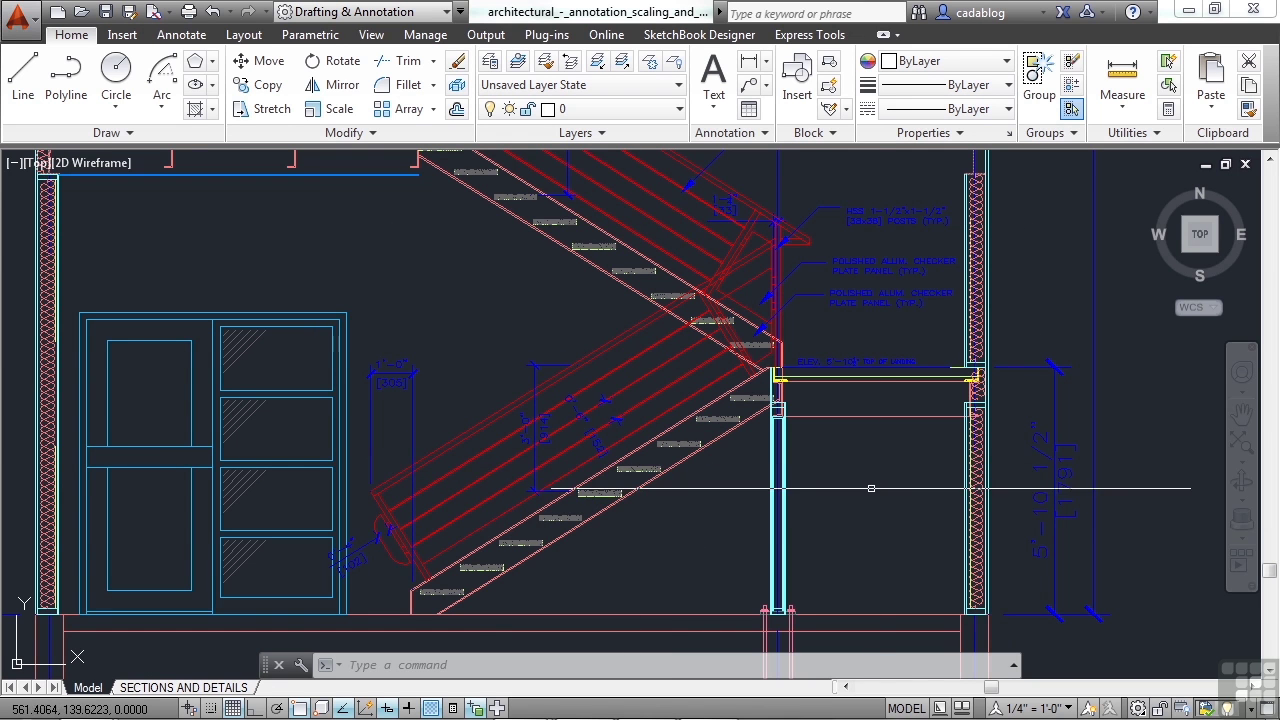
scroll(895, 457, "down", 2)
scroll(895, 457, "up", 1)
scroll(328, 343, "down", 4)
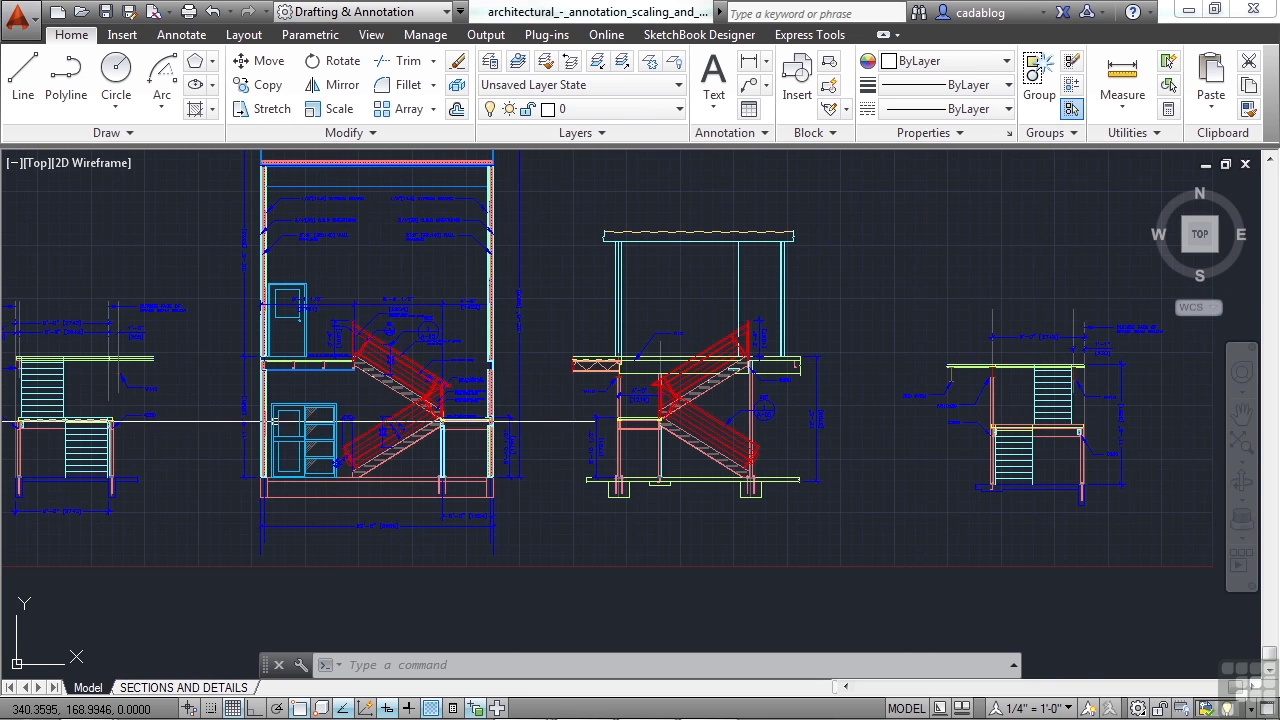
middle_click_drag(228, 410, 303, 414)
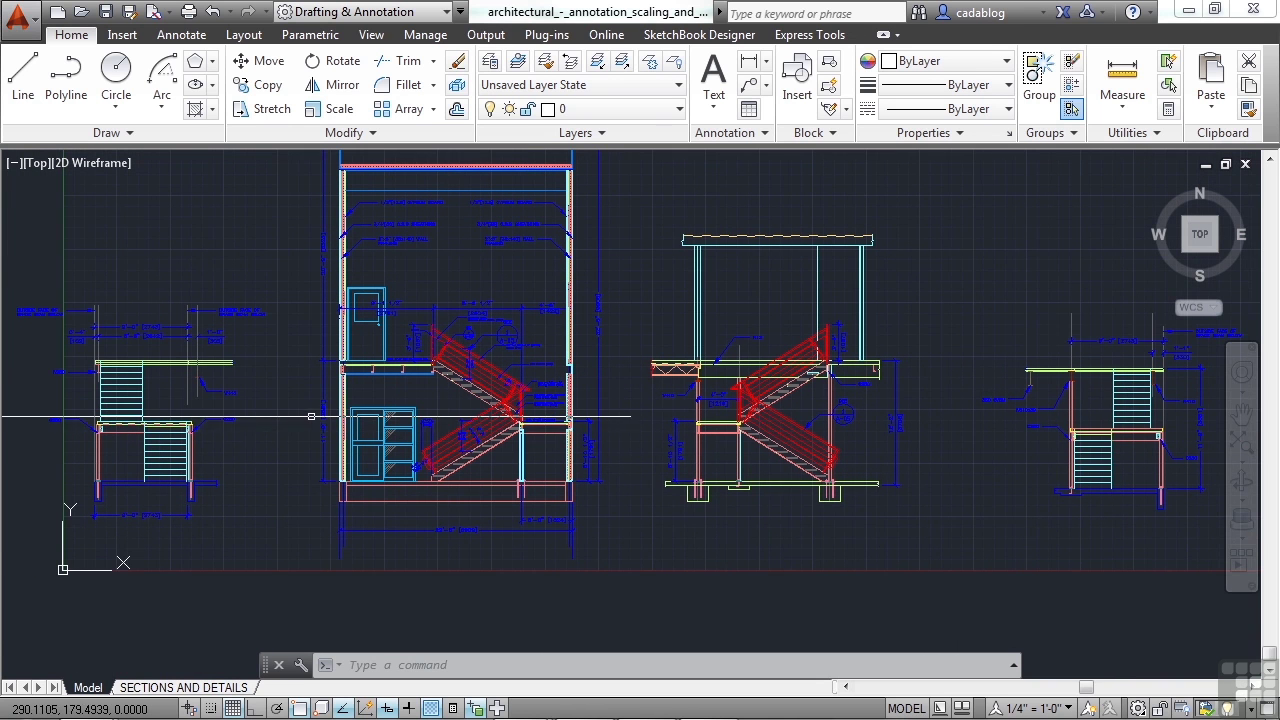
scroll(390, 400, "down", 2)
scroll(435, 416, "up", 2)
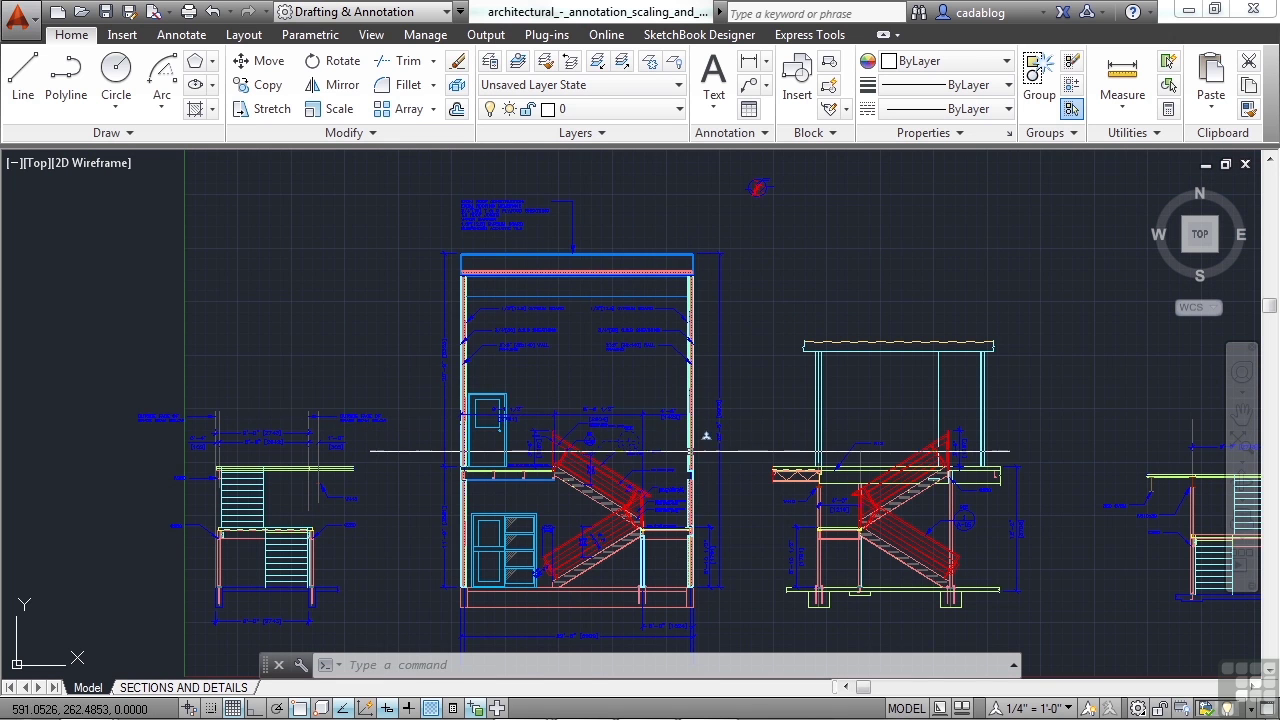
scroll(870, 410, "up", 2)
scroll(876, 405, "up", 3)
Pick the beam's bottom and corrugated top edges to reveal doubled lines, then disable selection cycling.
middle_click_drag(931, 363, 740, 443)
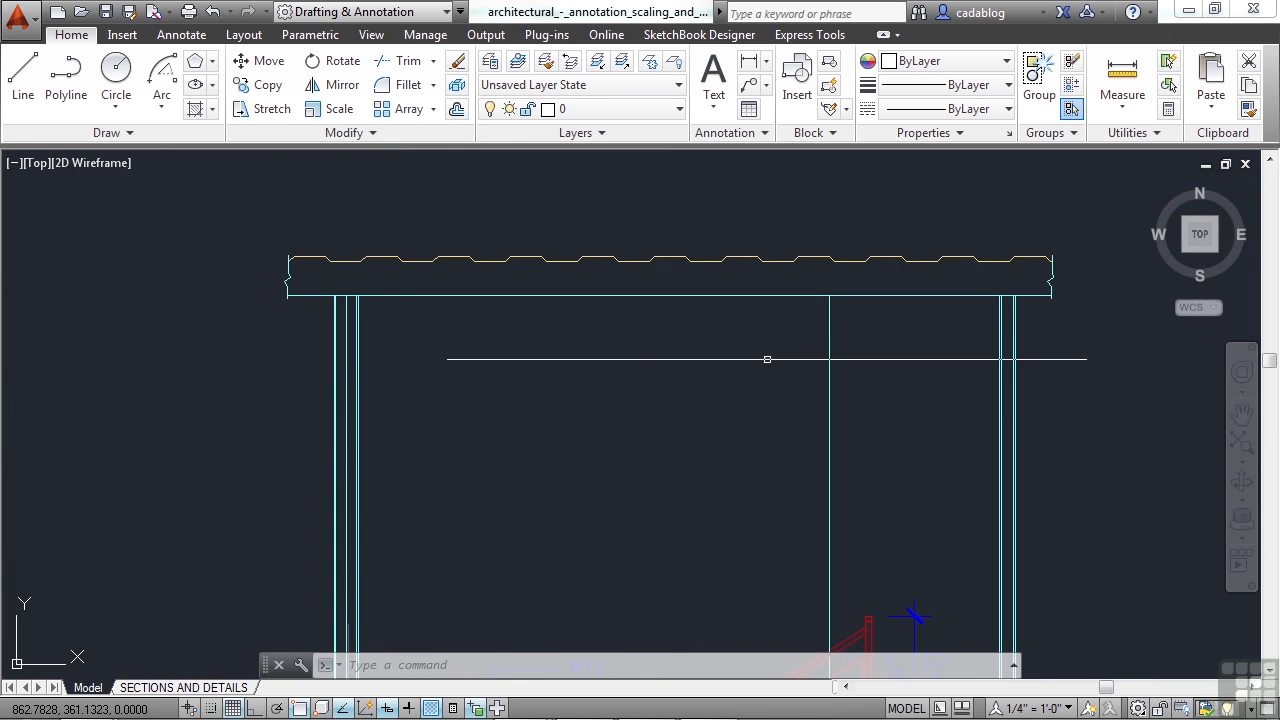
left_click(766, 296)
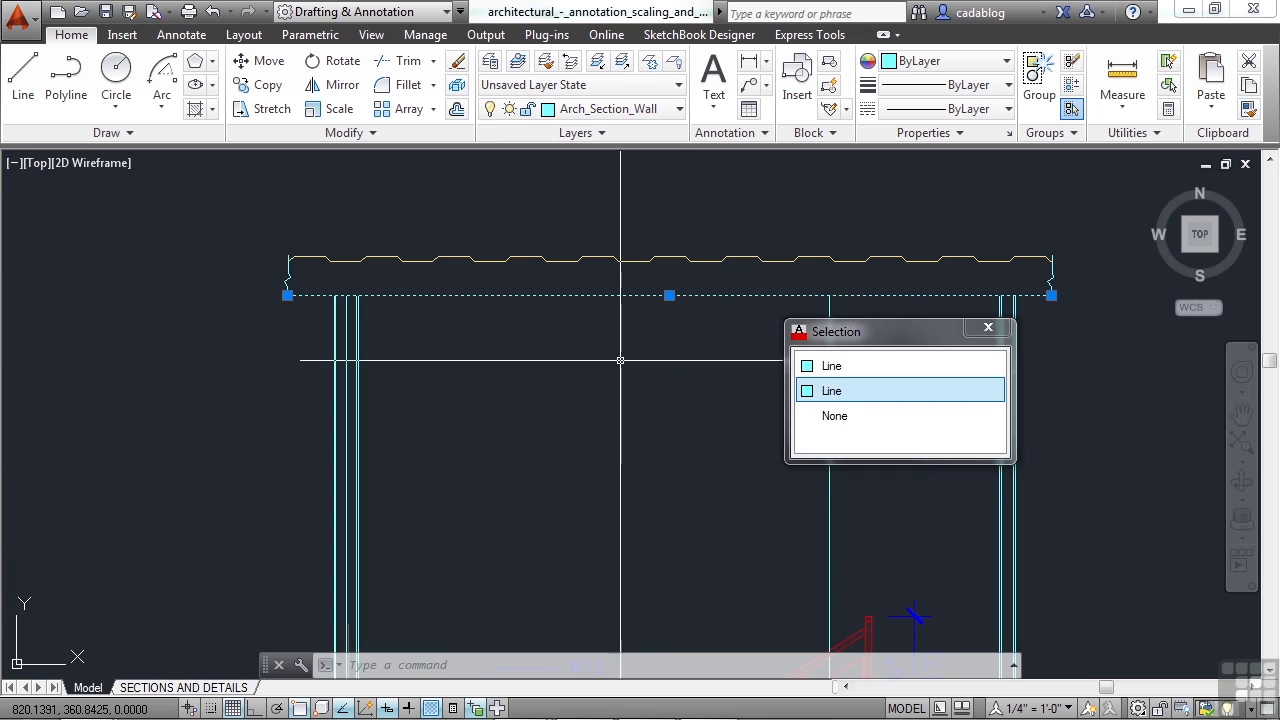
key("Escape")
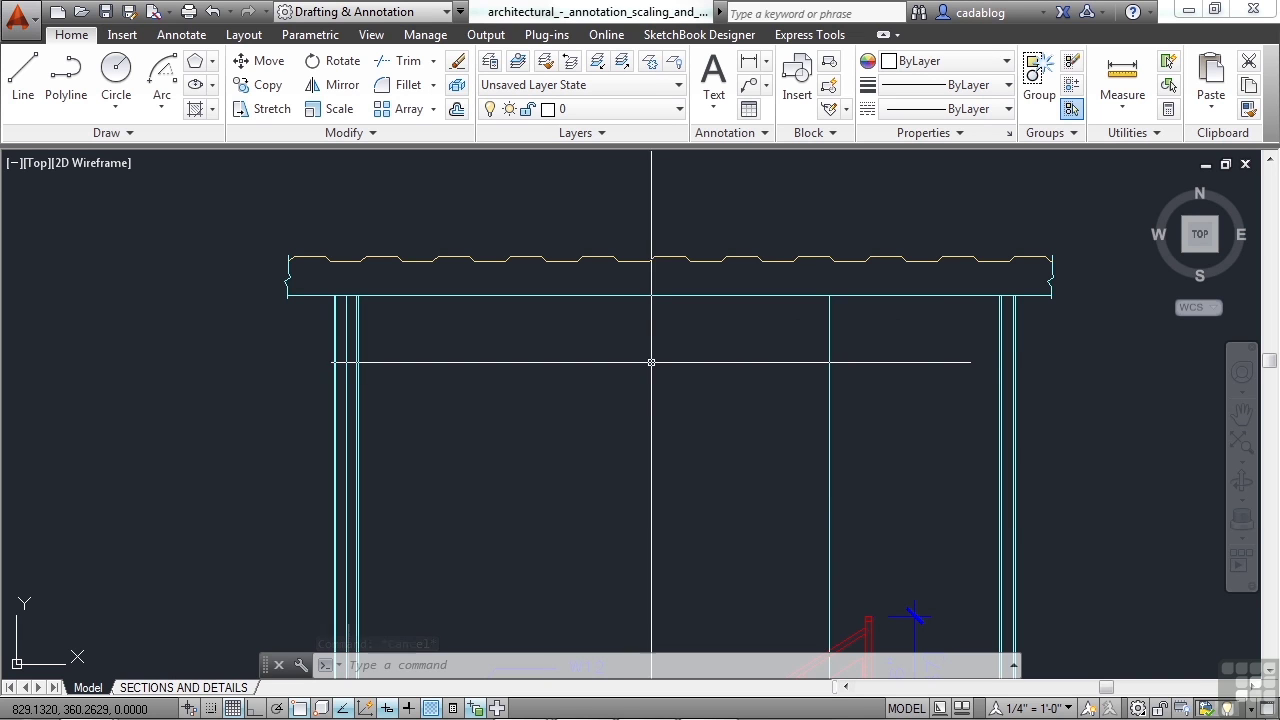
left_click(679, 295)
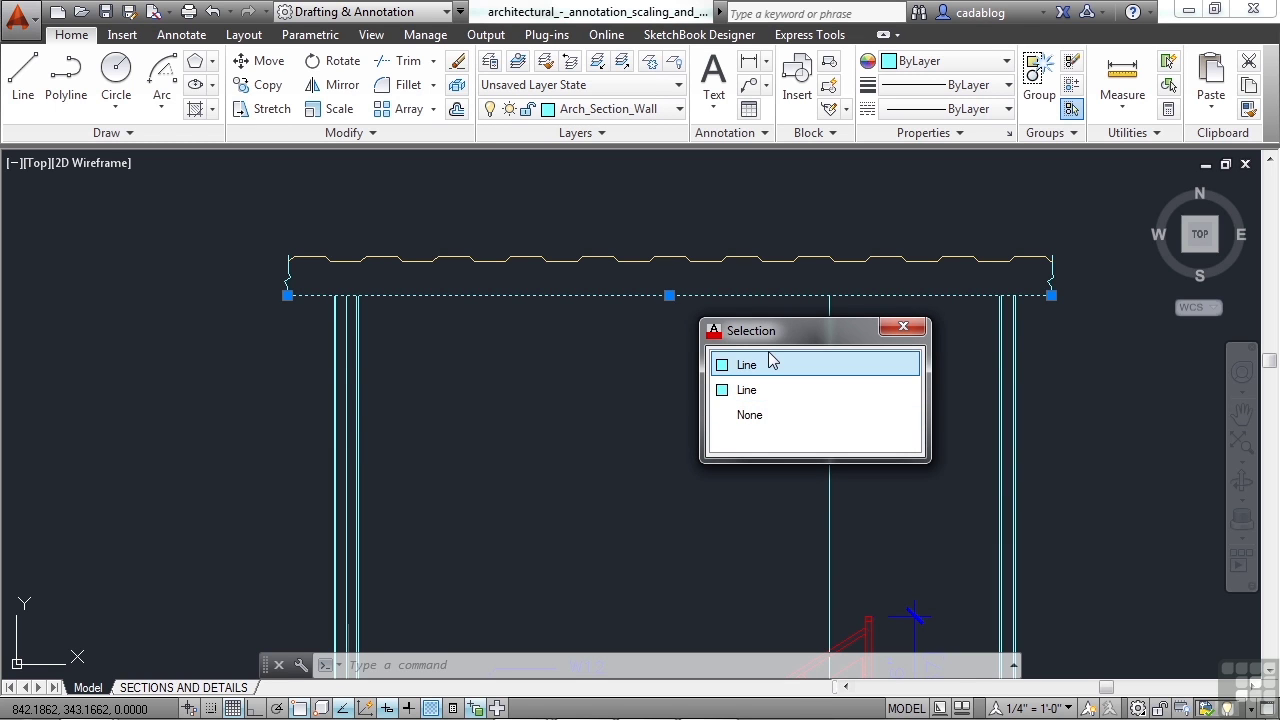
left_click(903, 326)
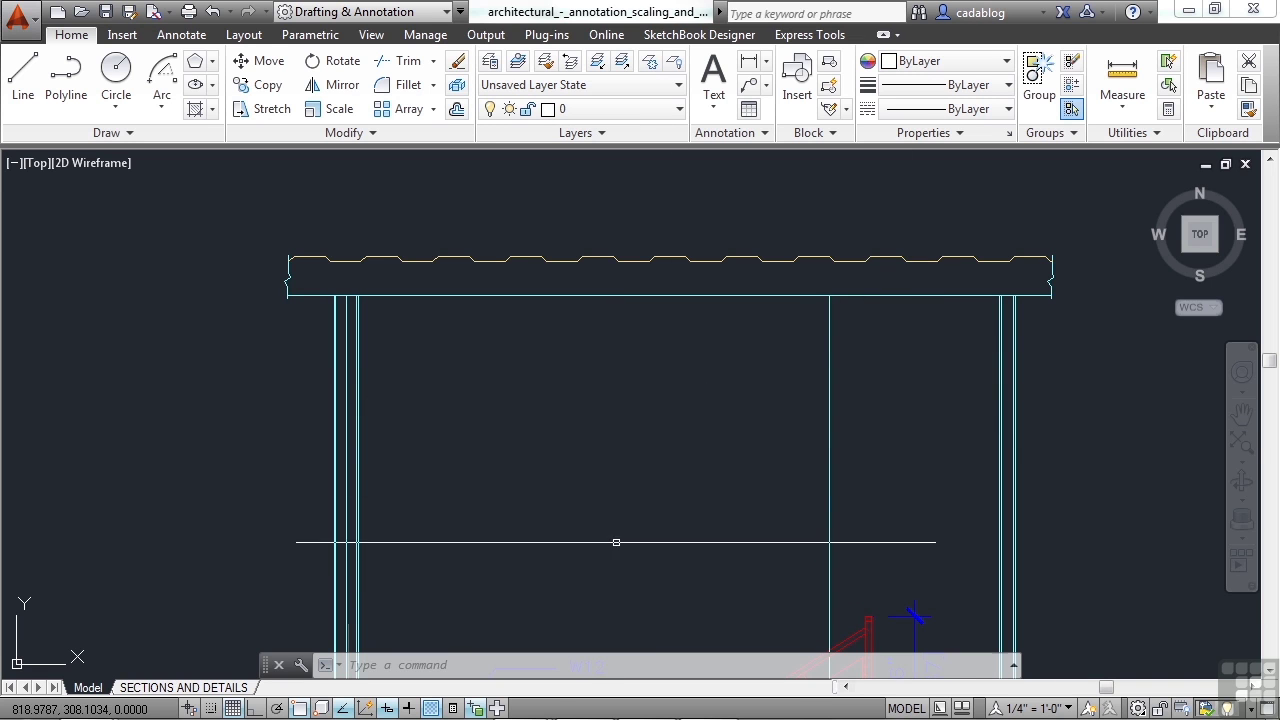
left_click(659, 257)
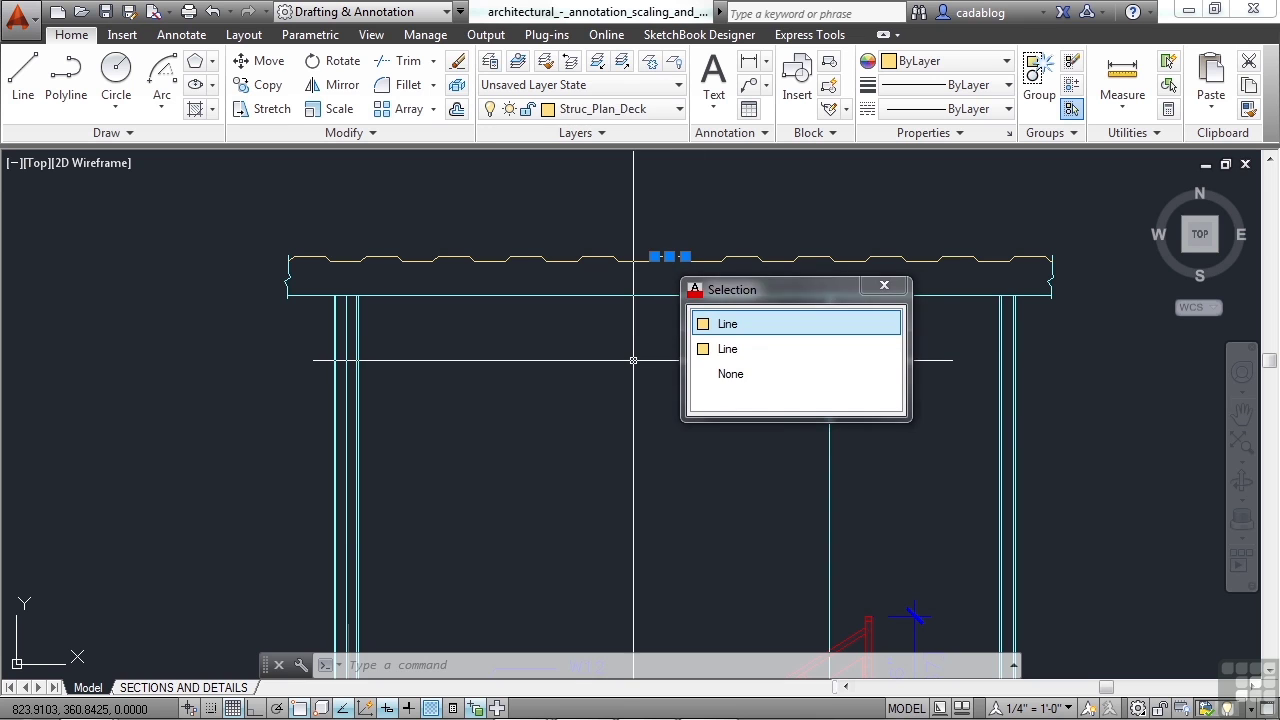
key("Escape")
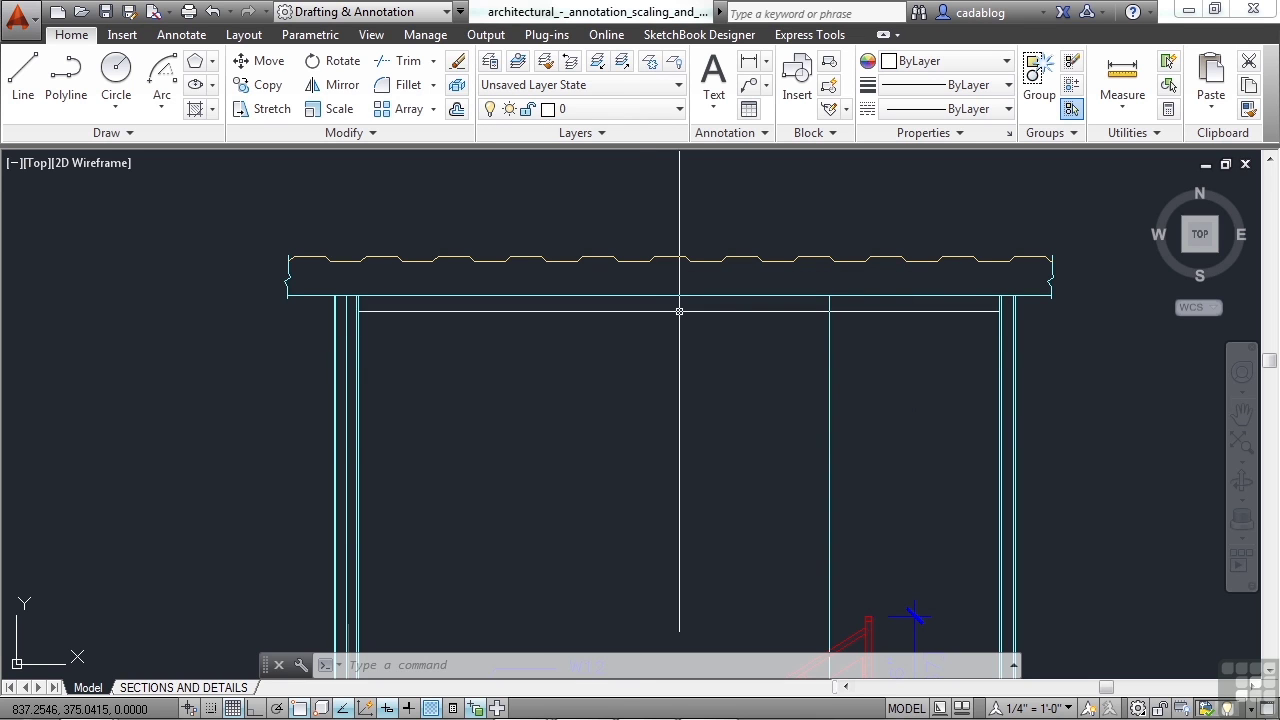
left_click(476, 706)
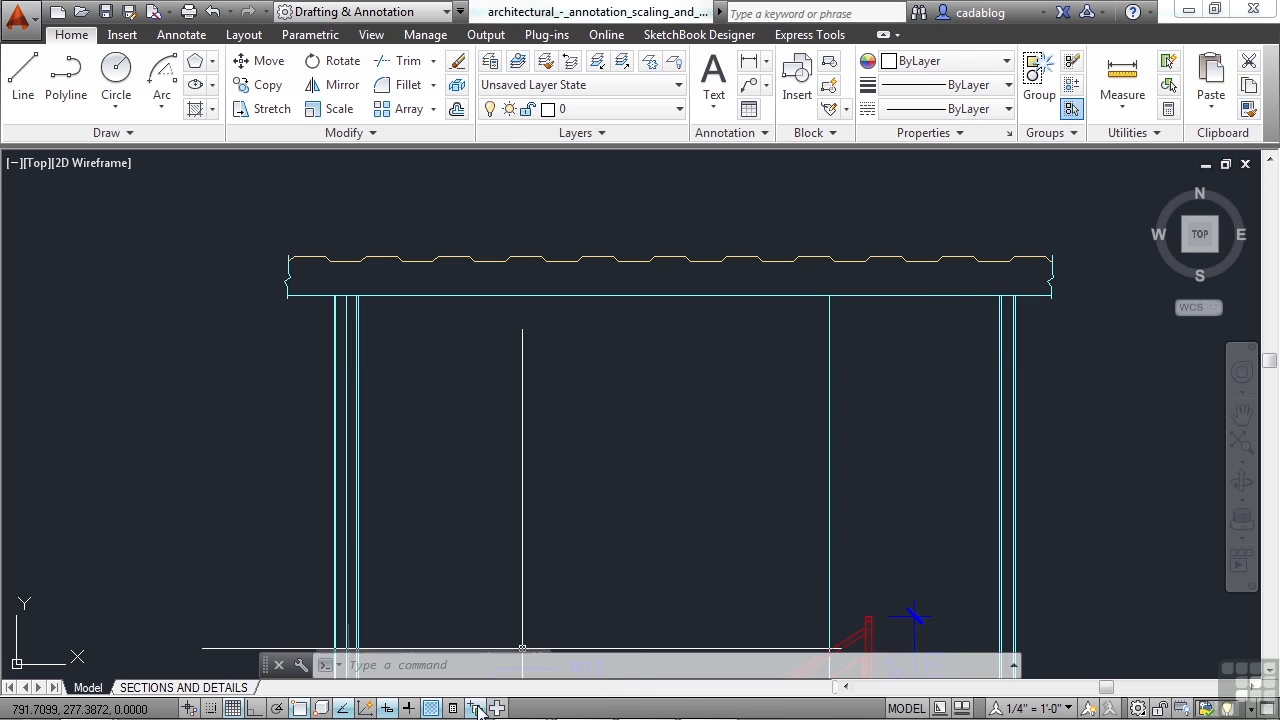
left_click(680, 297)
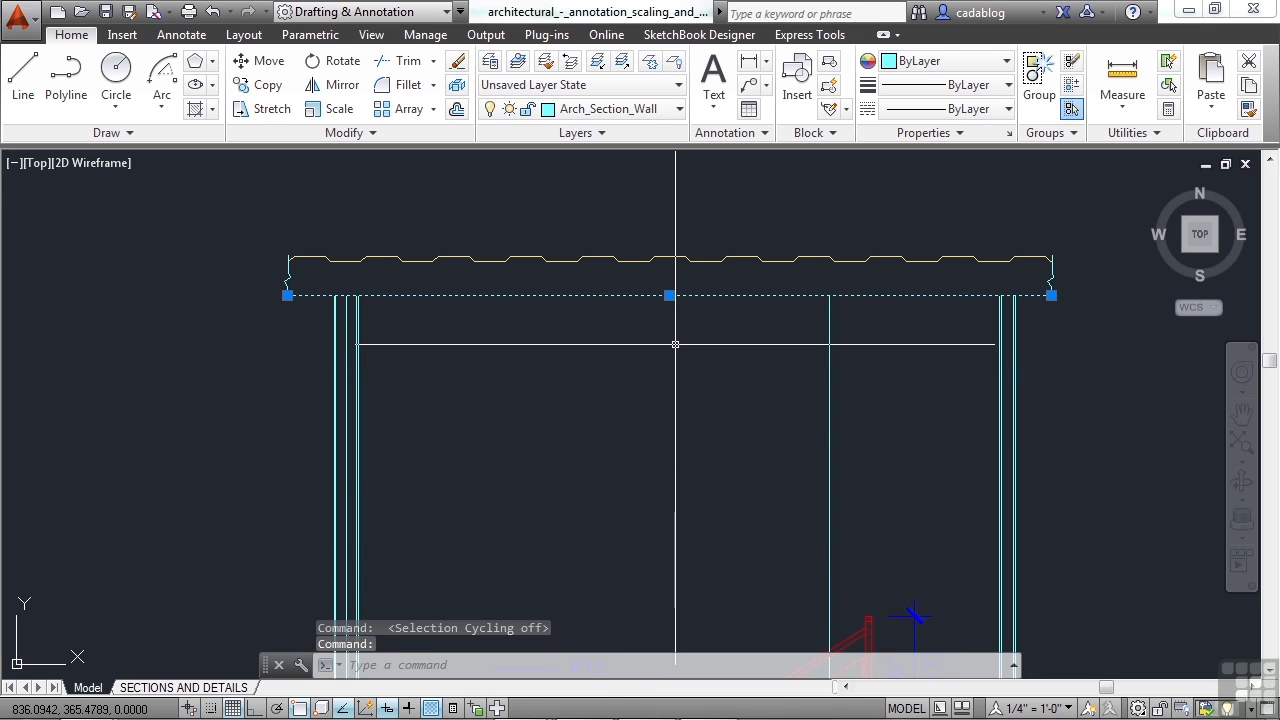
key("Escape")
key("Escape")
type("he")
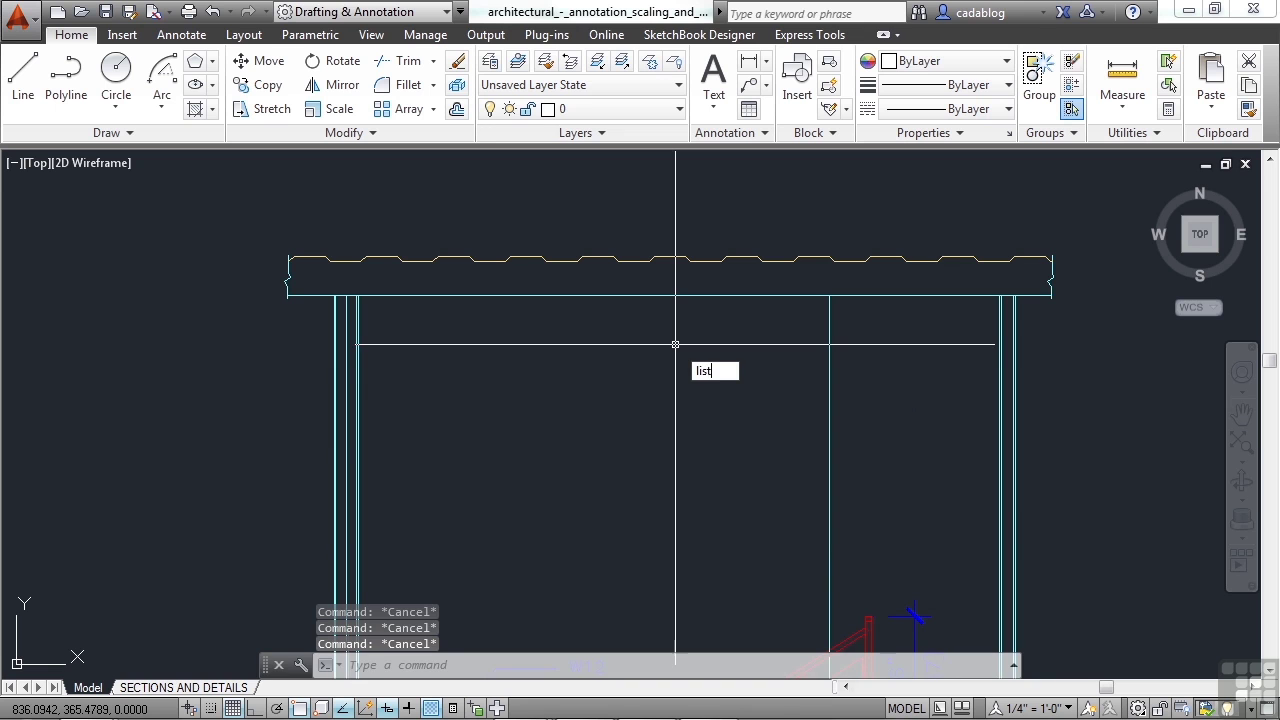
key("Escape")
type("list")
key("Return")
left_click(683, 312)
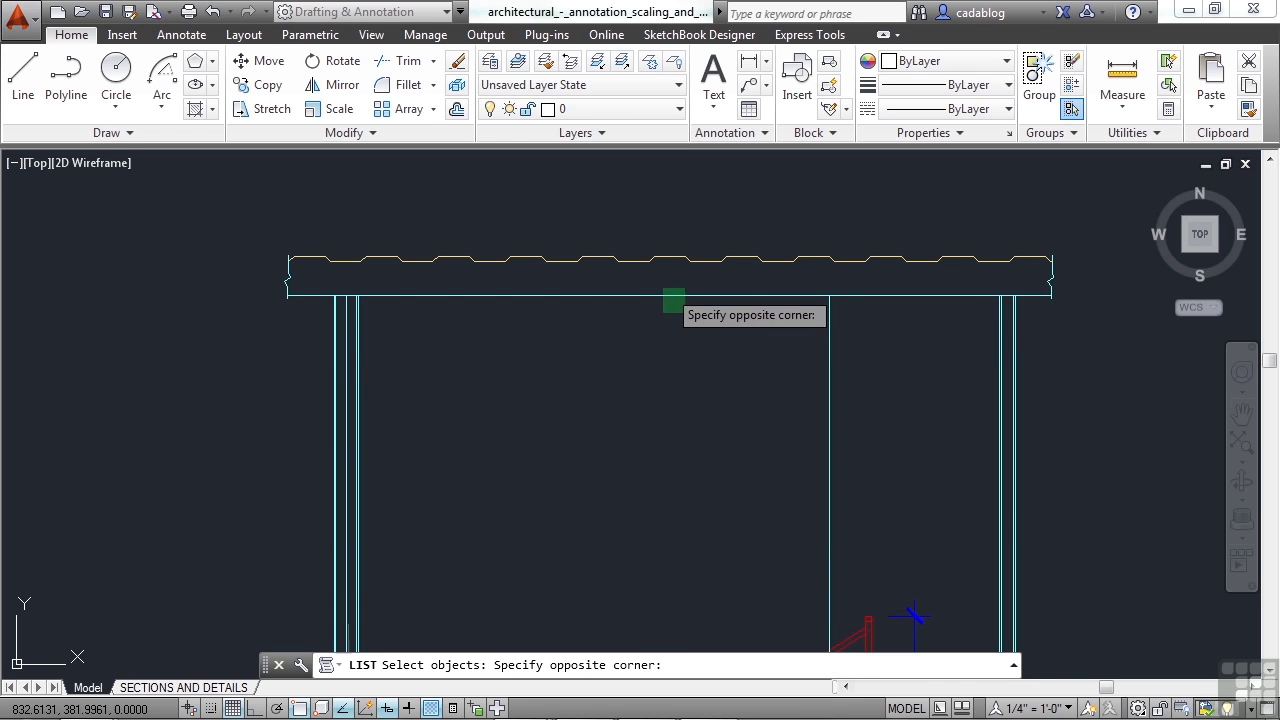
left_click(658, 285)
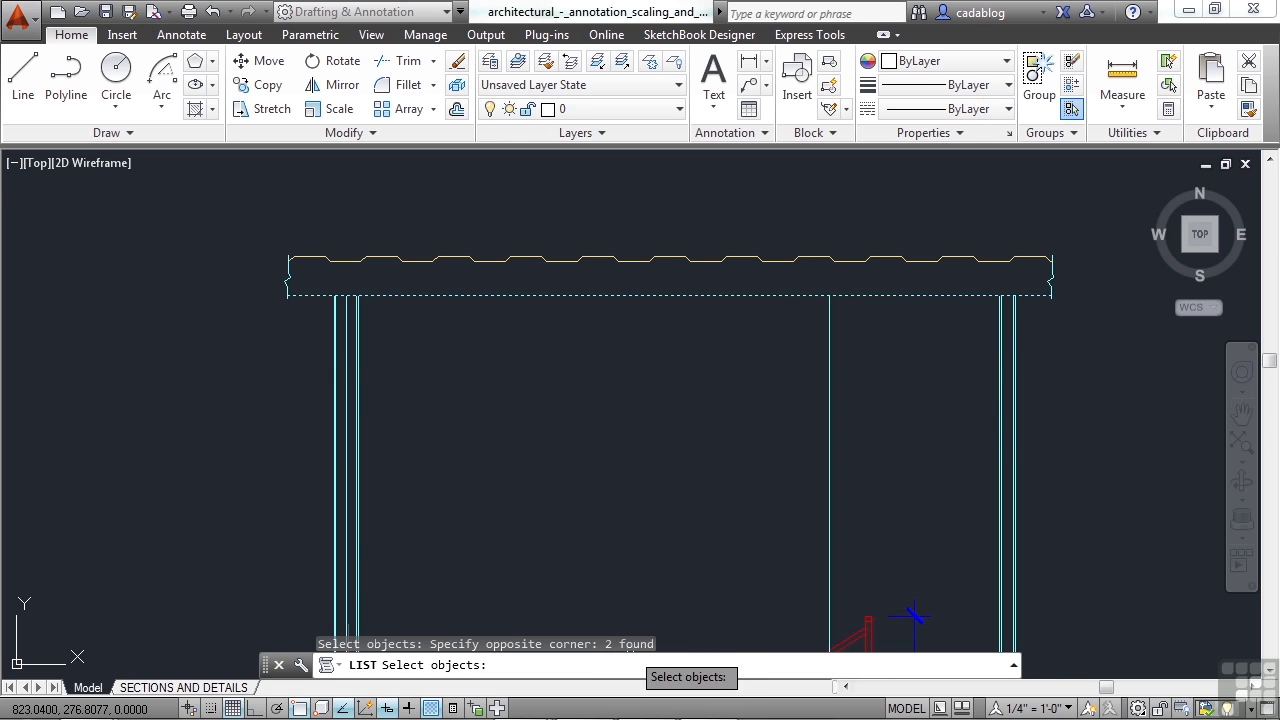
key("Return")
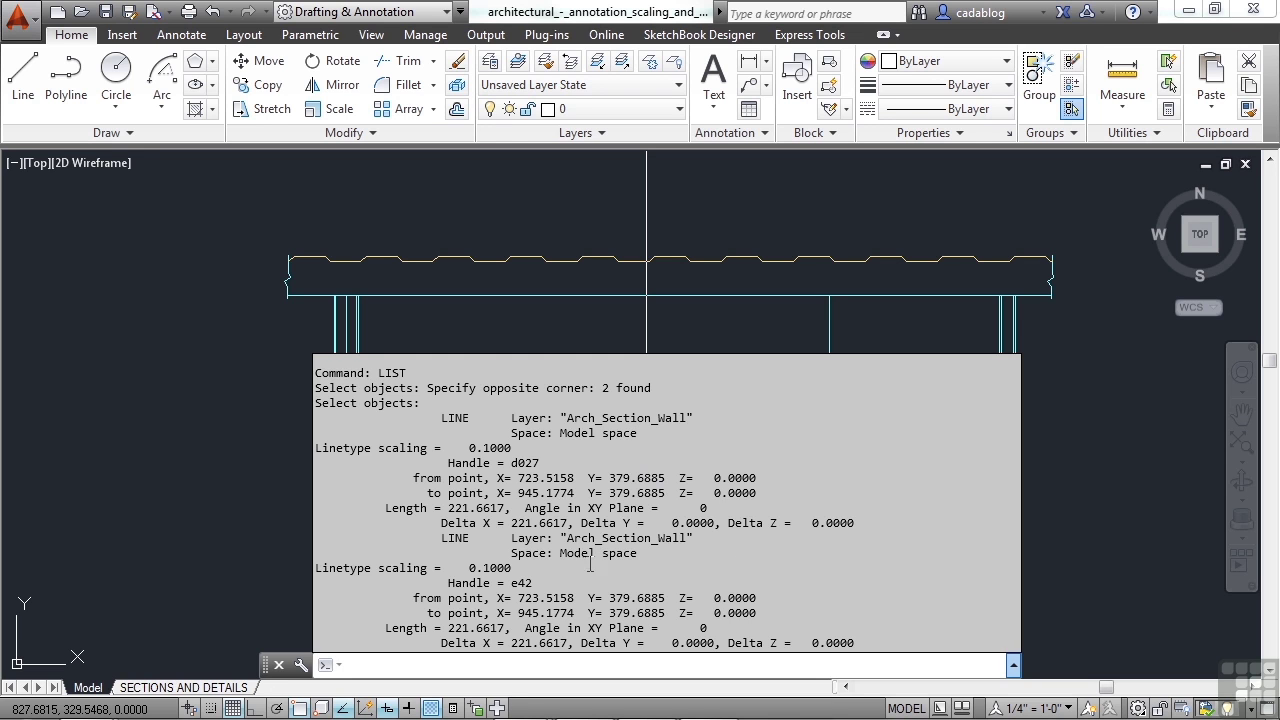
key("Escape")
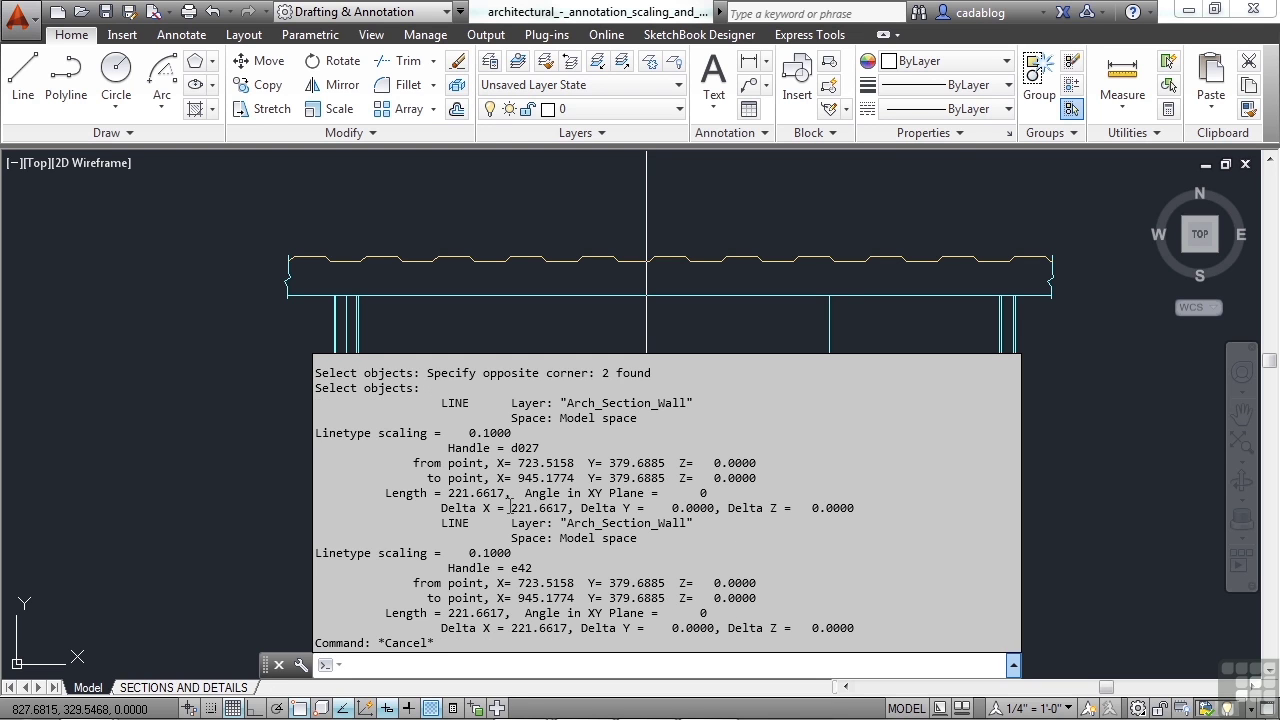
key("F2")
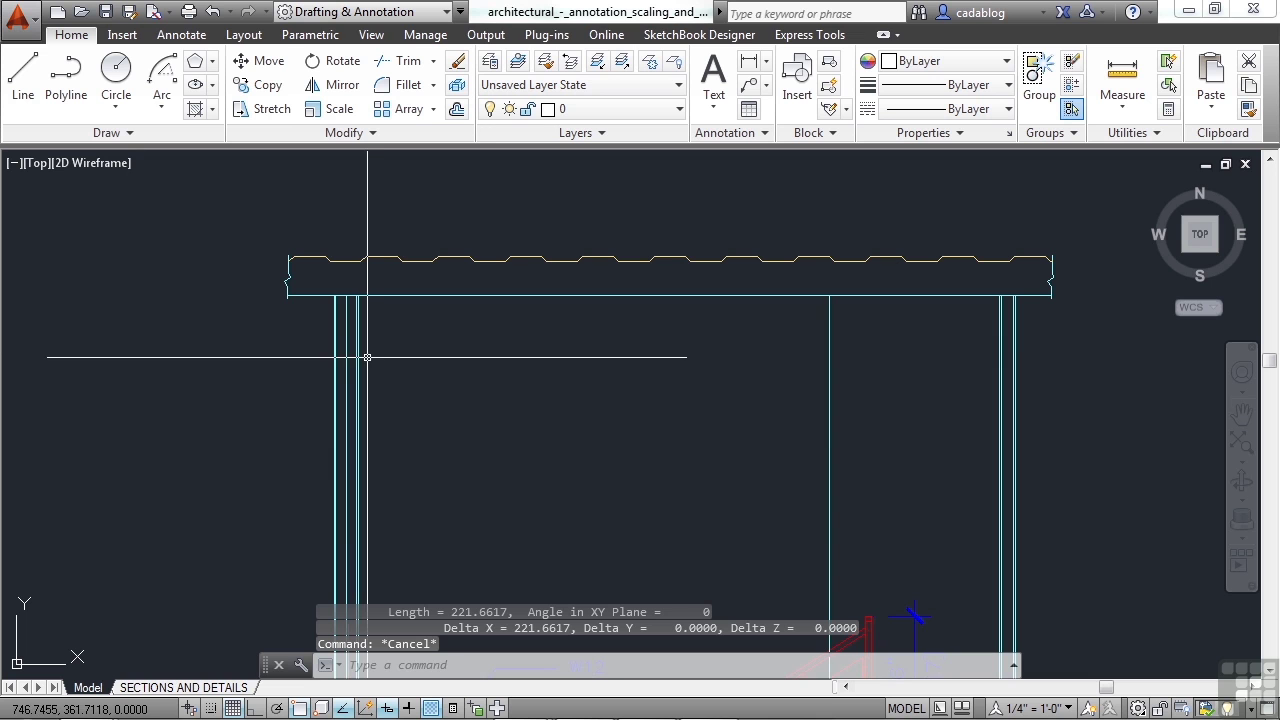
type("e")
key("Return")
left_click(511, 294)
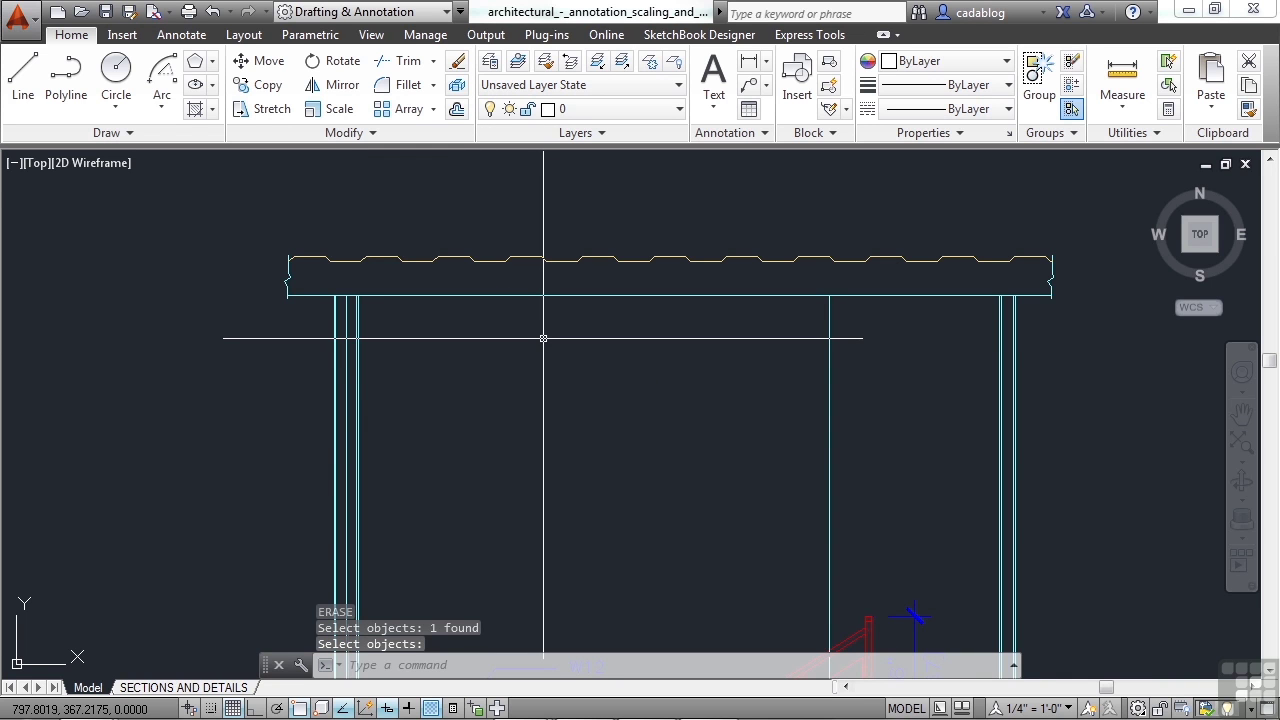
key("Return")
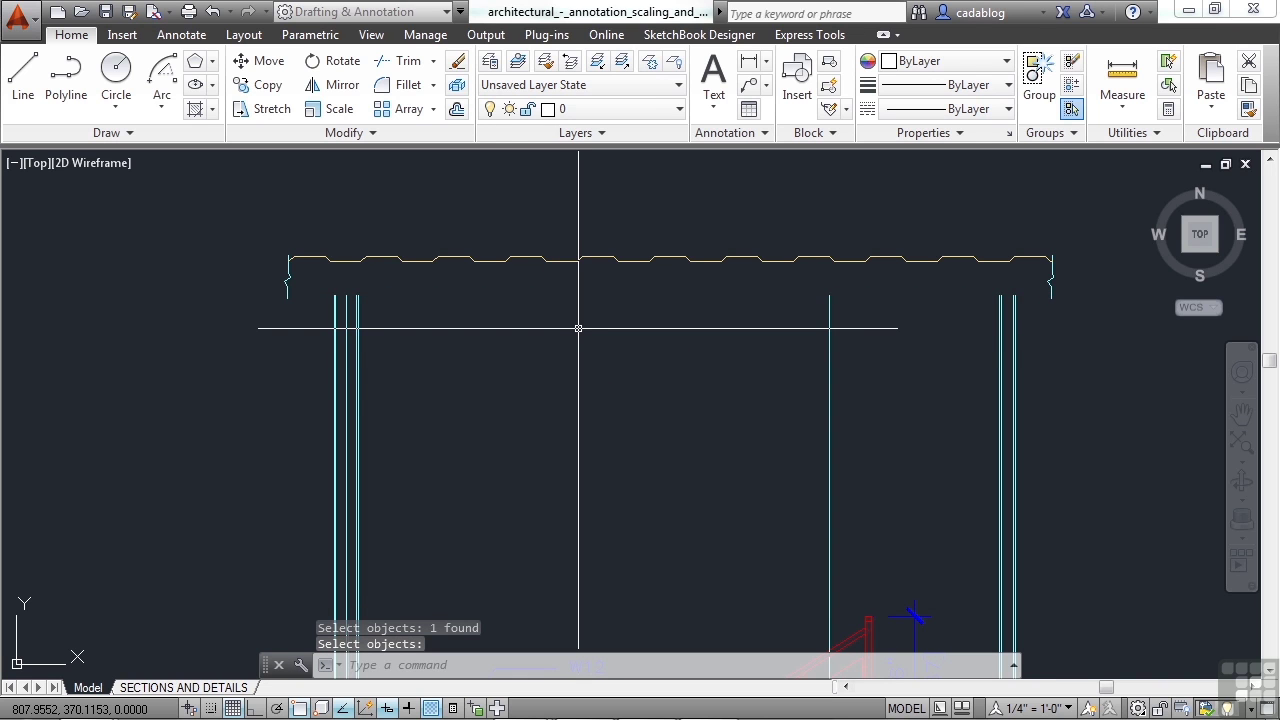
type("oops")
key("Return")
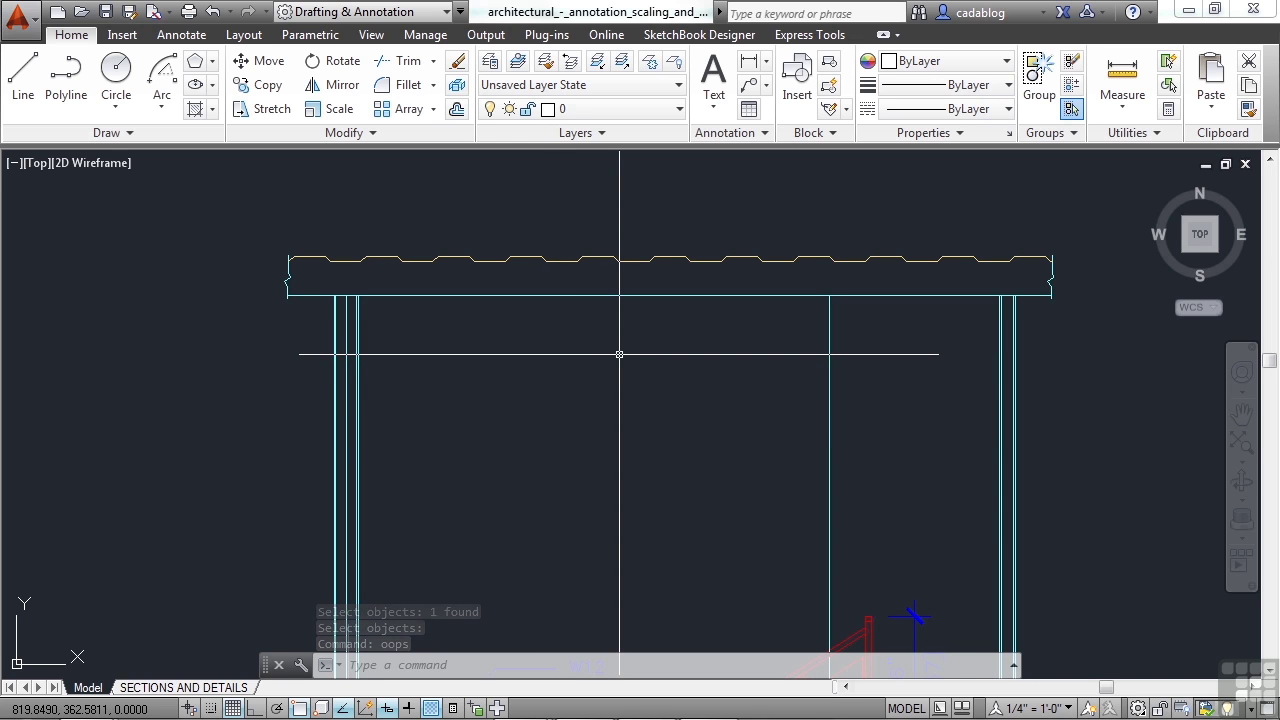
type("overkill")
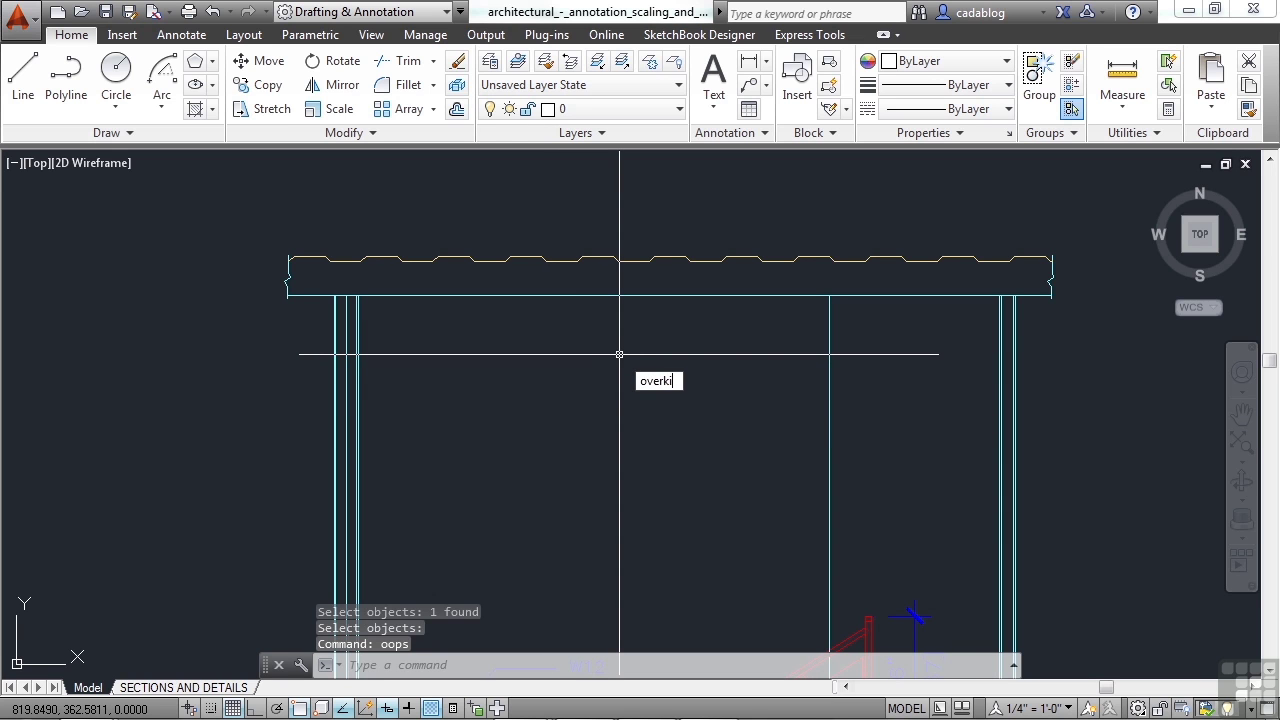
key("Return")
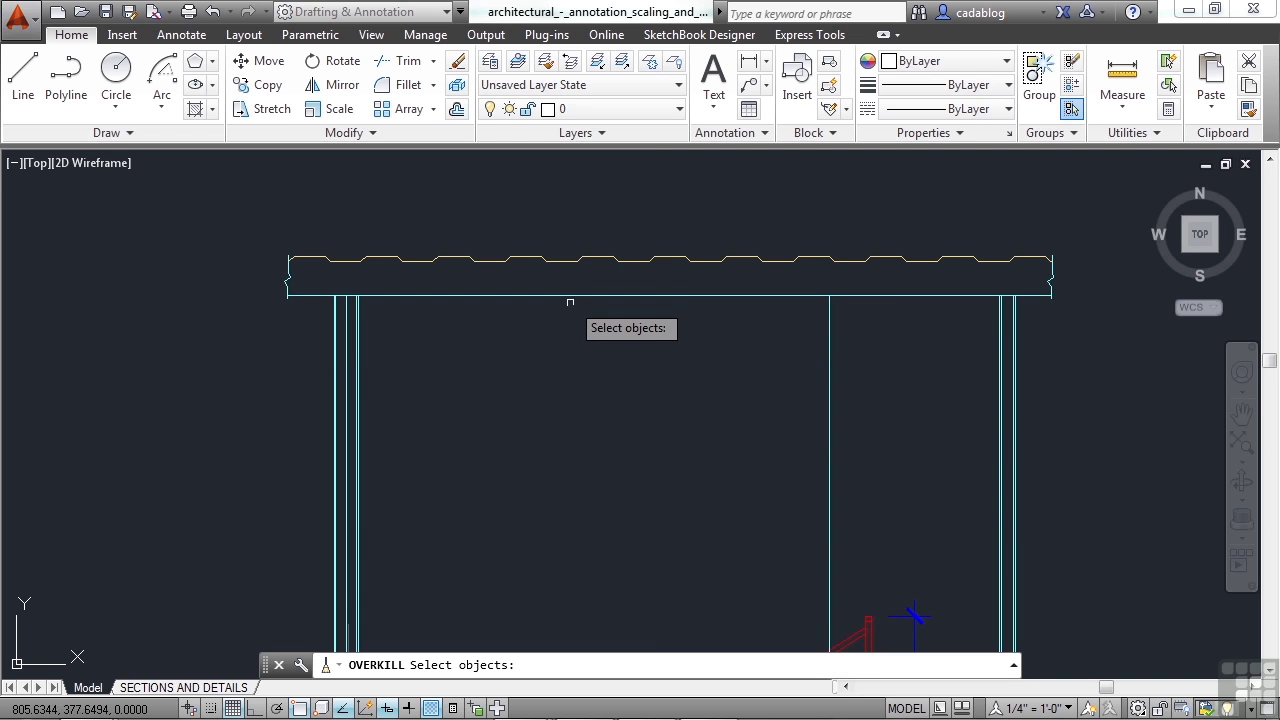
Window-select and delete the inner vertical post line, then undo the deletion.
key("Escape")
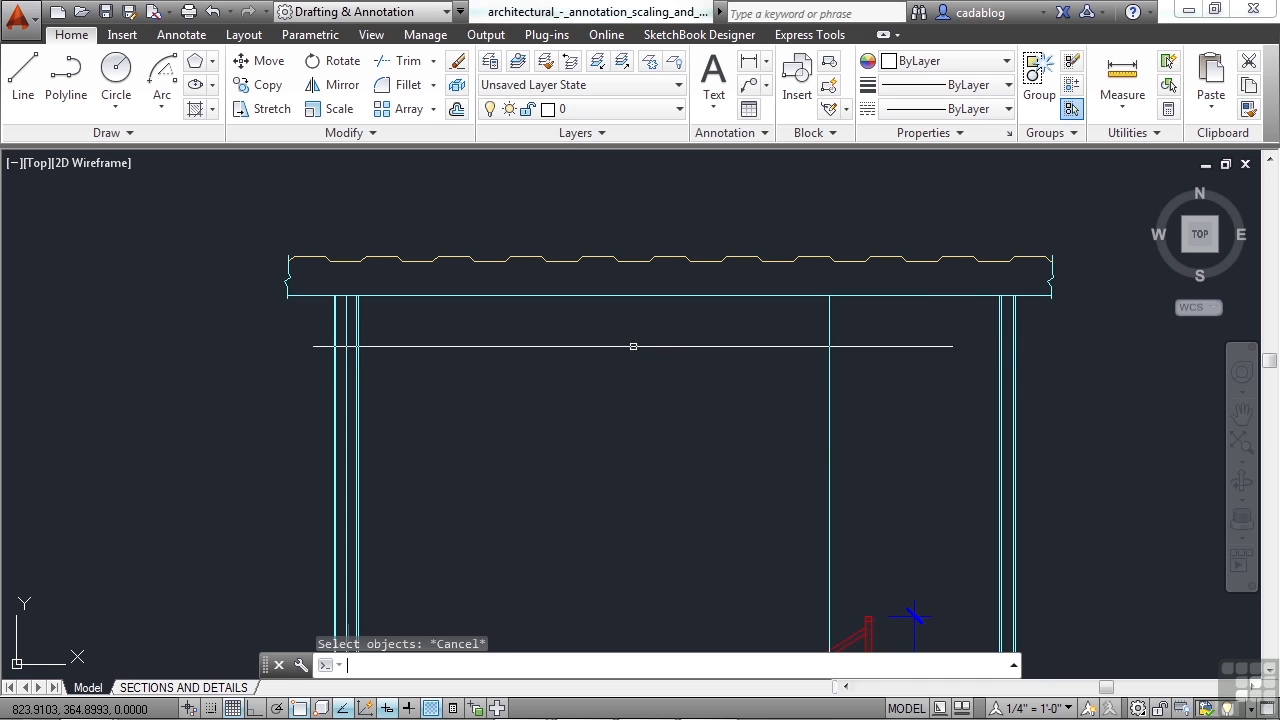
left_click(836, 378)
left_click(818, 386)
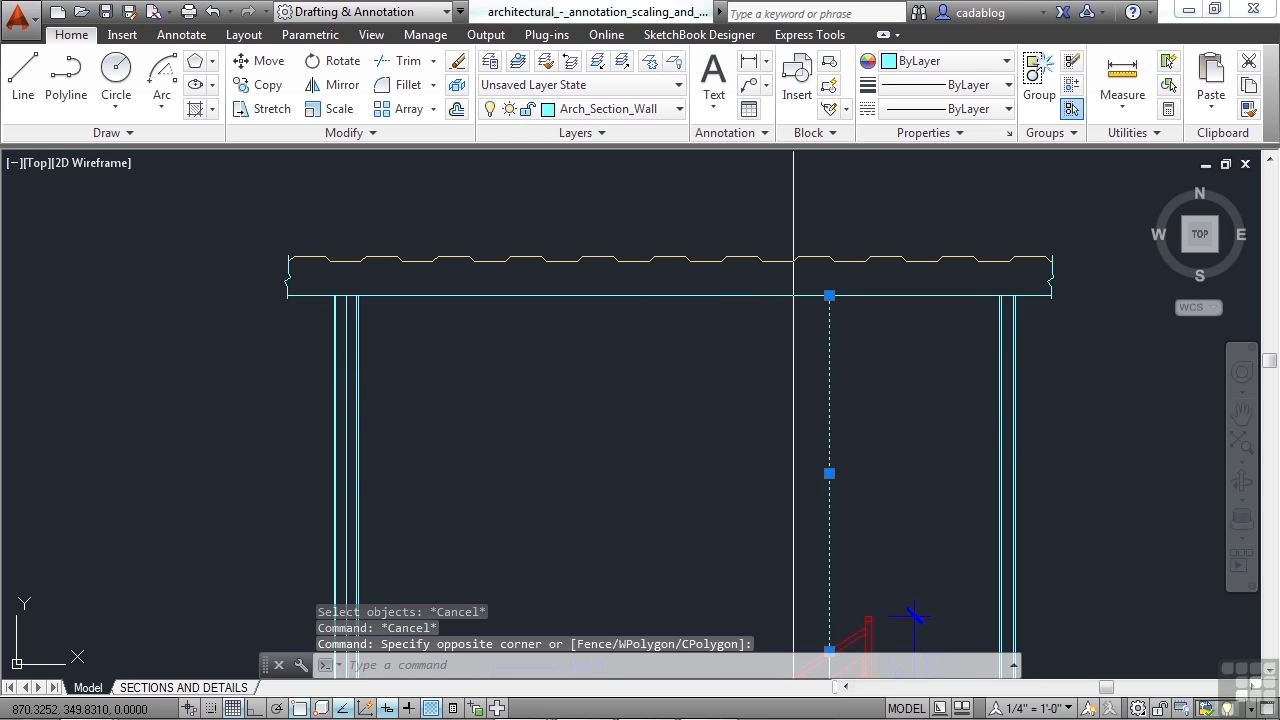
key("Delete")
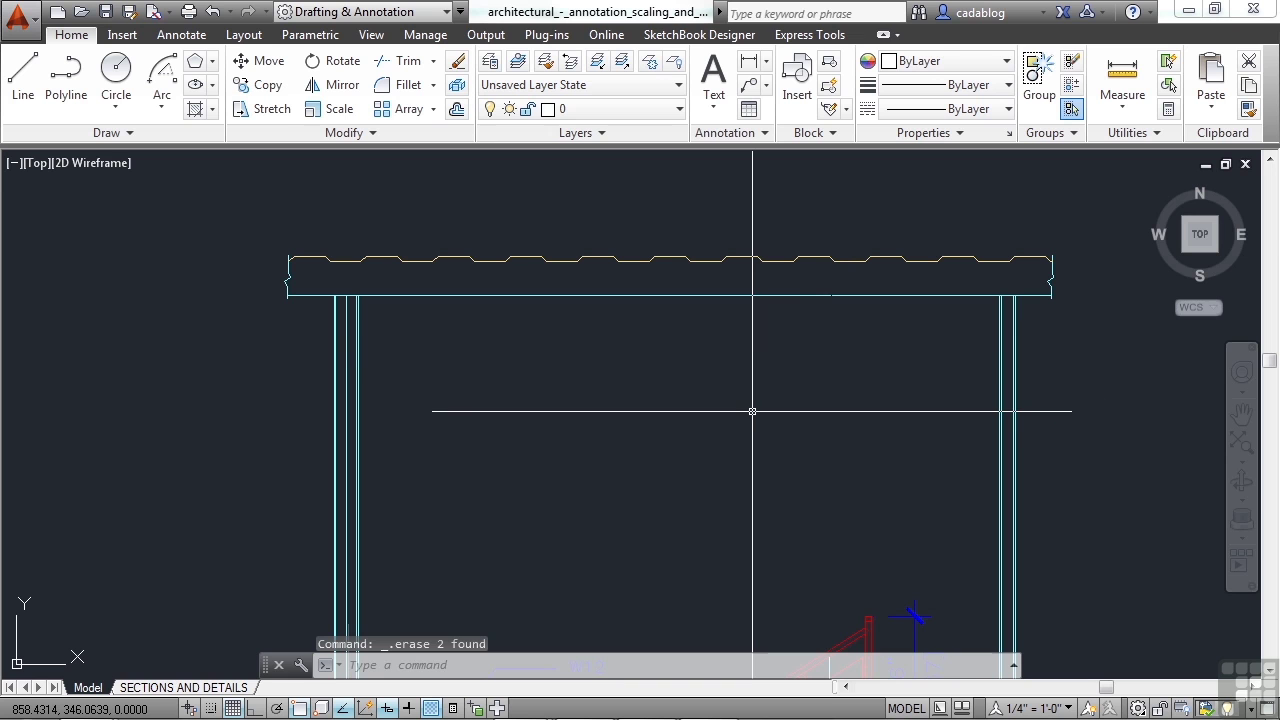
key("ctrl+z")
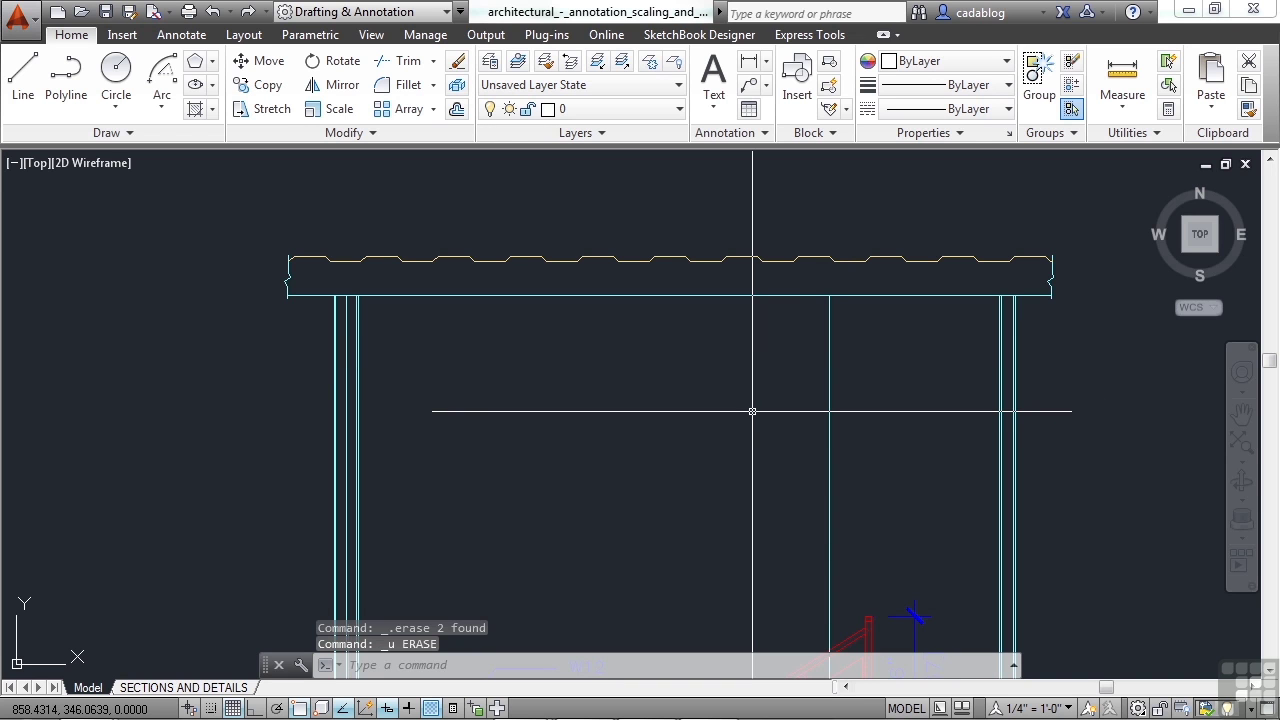
LIST the inner vertical line with a window, revealing two stacked copies.
type("list")
key("Return")
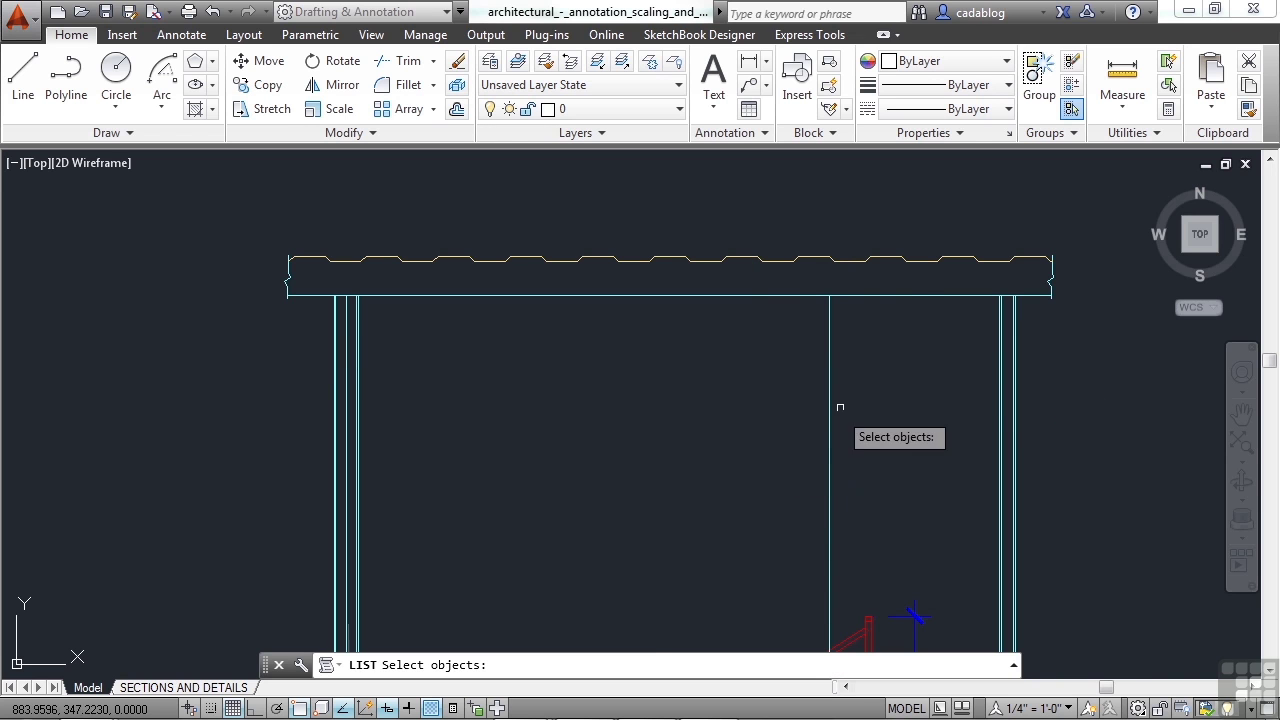
left_click(840, 410)
left_click(780, 433)
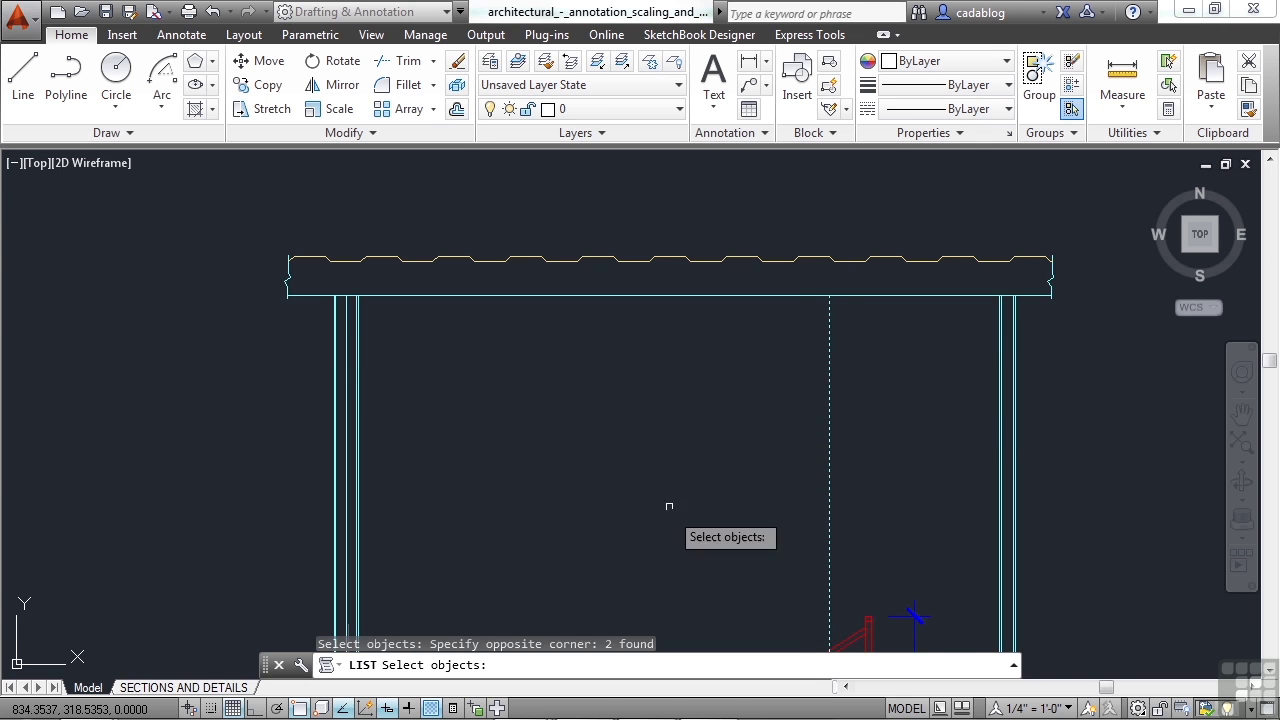
scroll(669, 507, "down", 2)
key("Escape")
key("Escape")
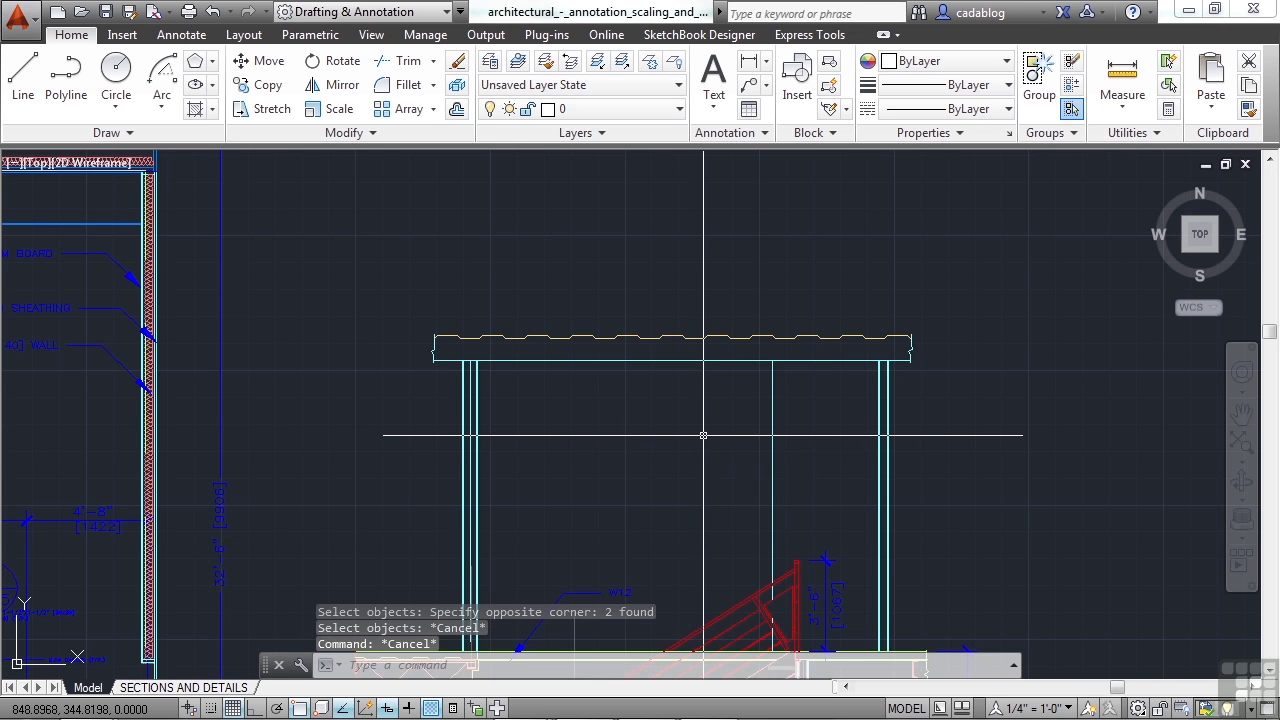
Erase one copy of the post line and LIST again to confirm one remains.
type("e")
key("Return")
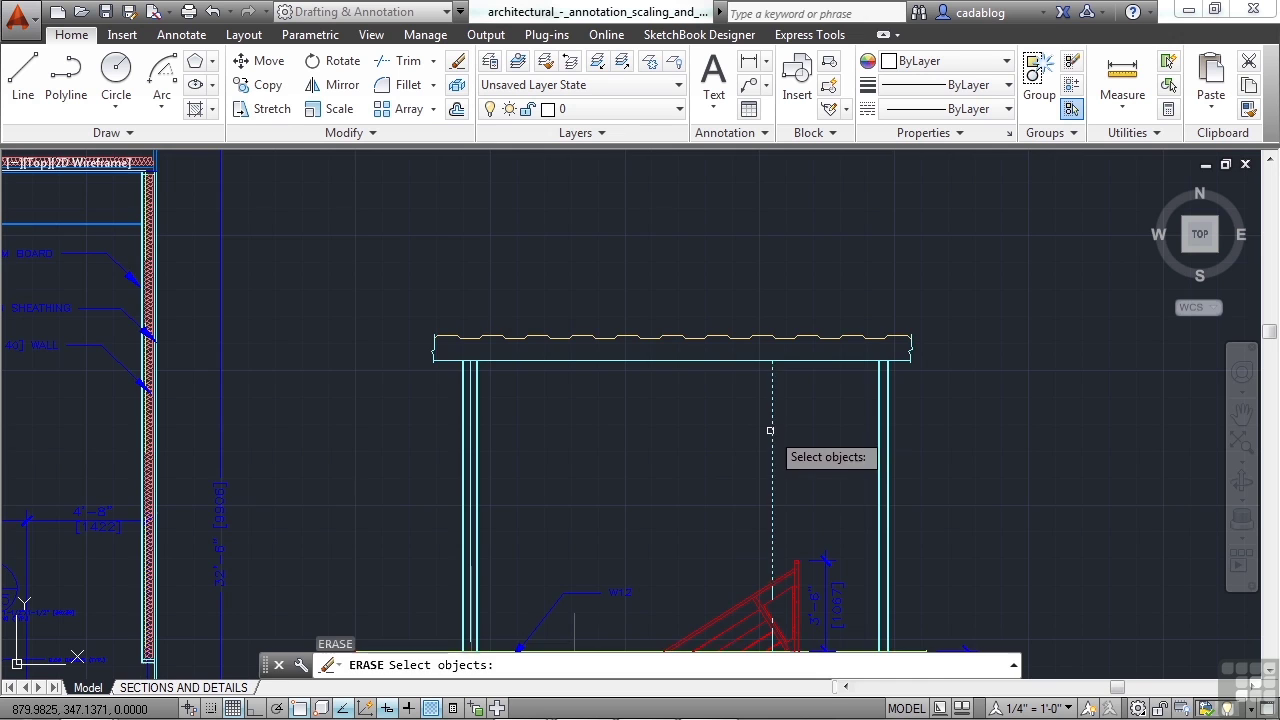
left_click(771, 430)
scroll(795, 423, "up", 2)
type("li")
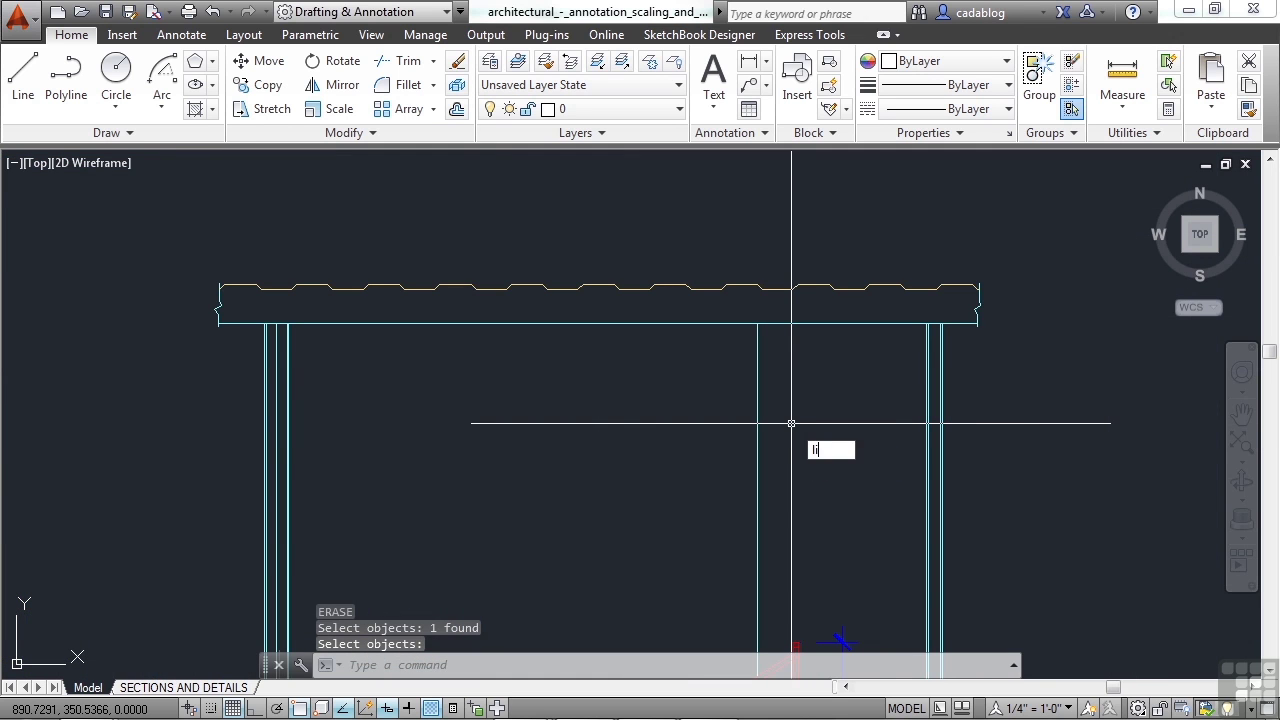
key("Return")
left_click(791, 399)
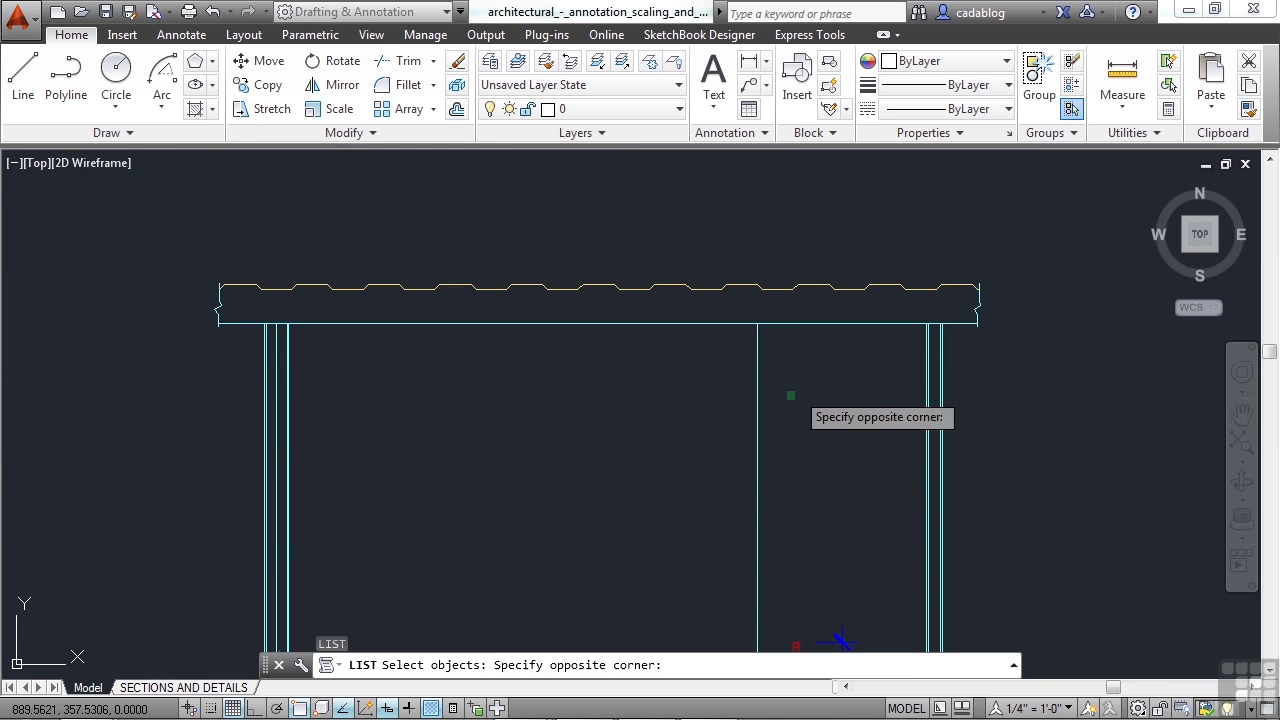
left_click(694, 458)
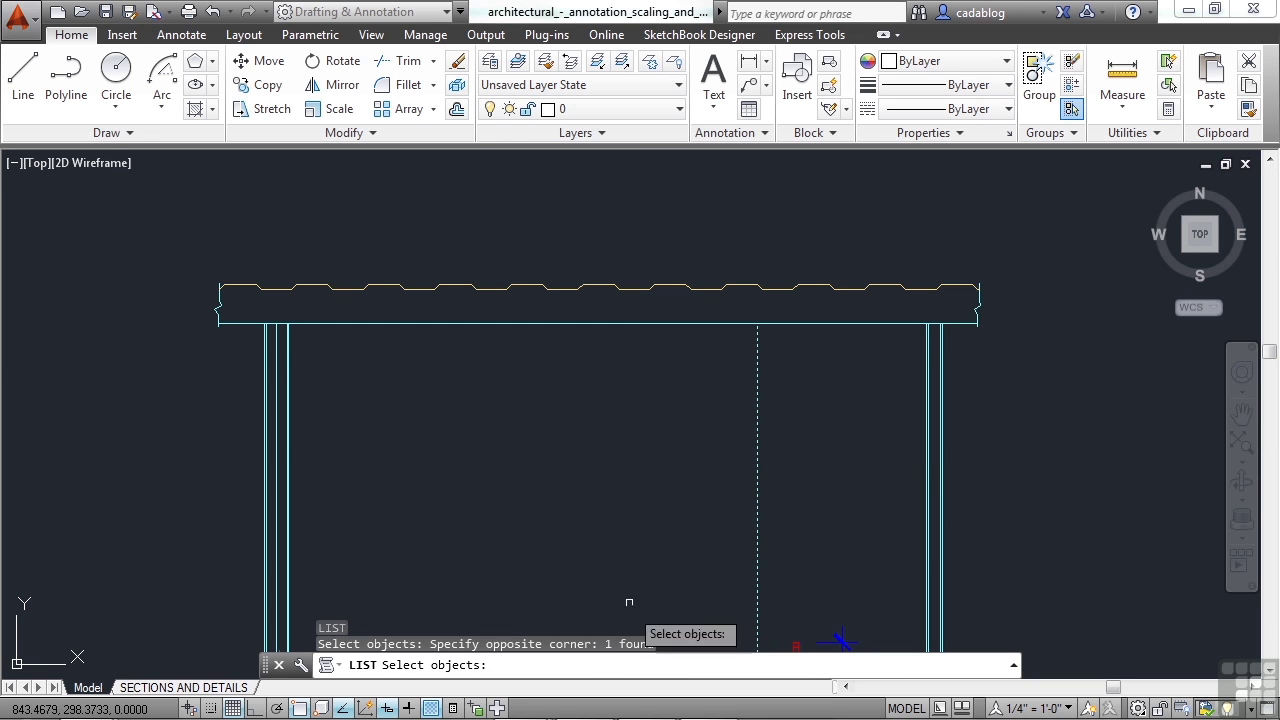
key("Escape")
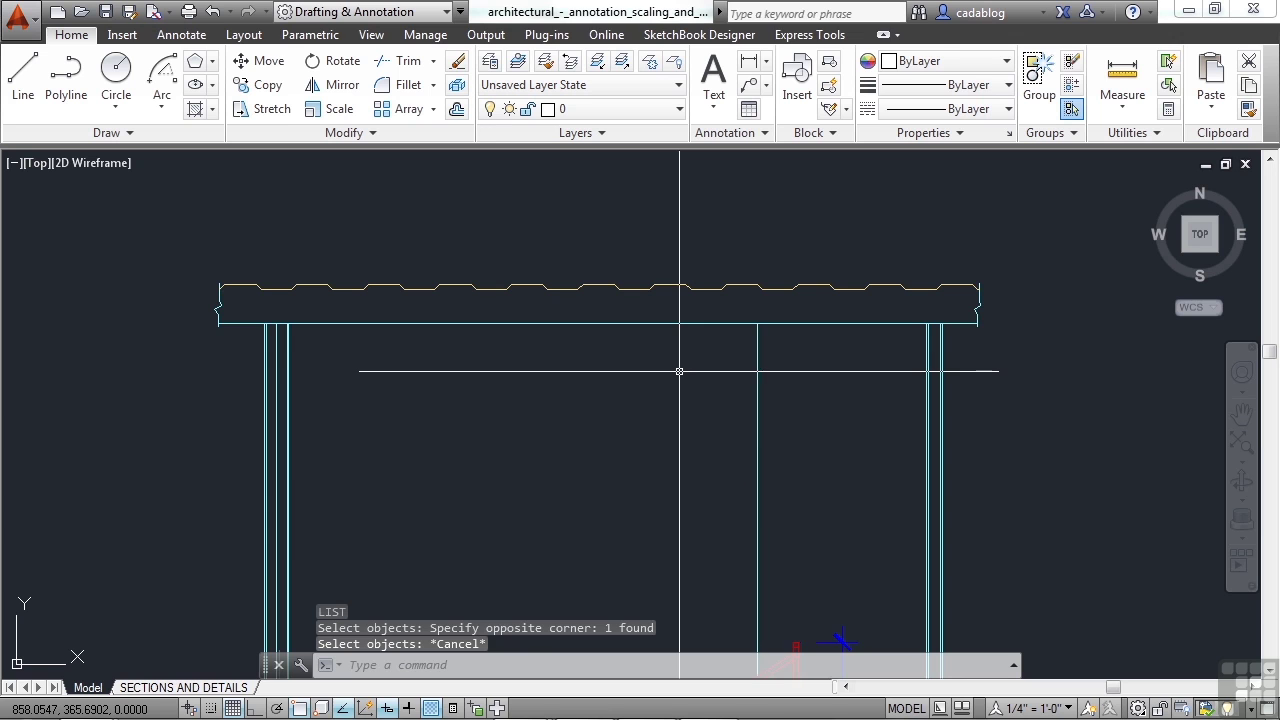
Start OVERKILL and crossing-select the 128 objects of the canopy beam and posts.
type("ove")
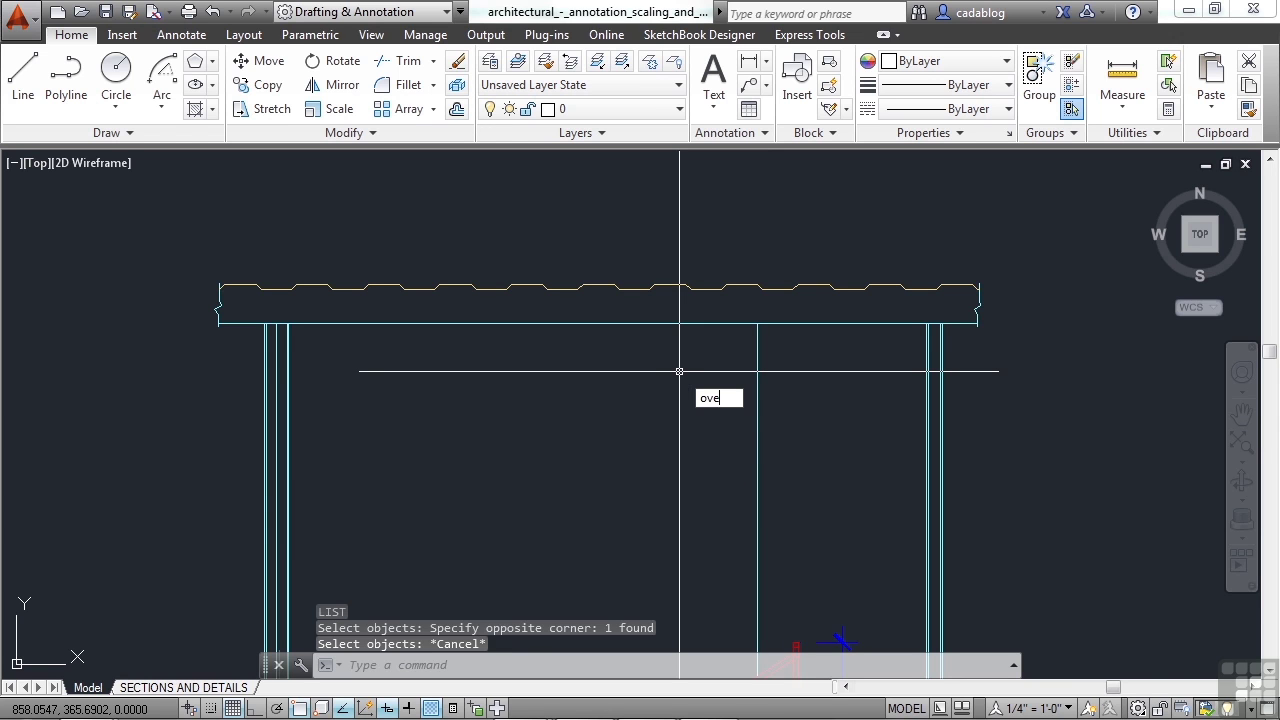
type("rkill")
key("Return")
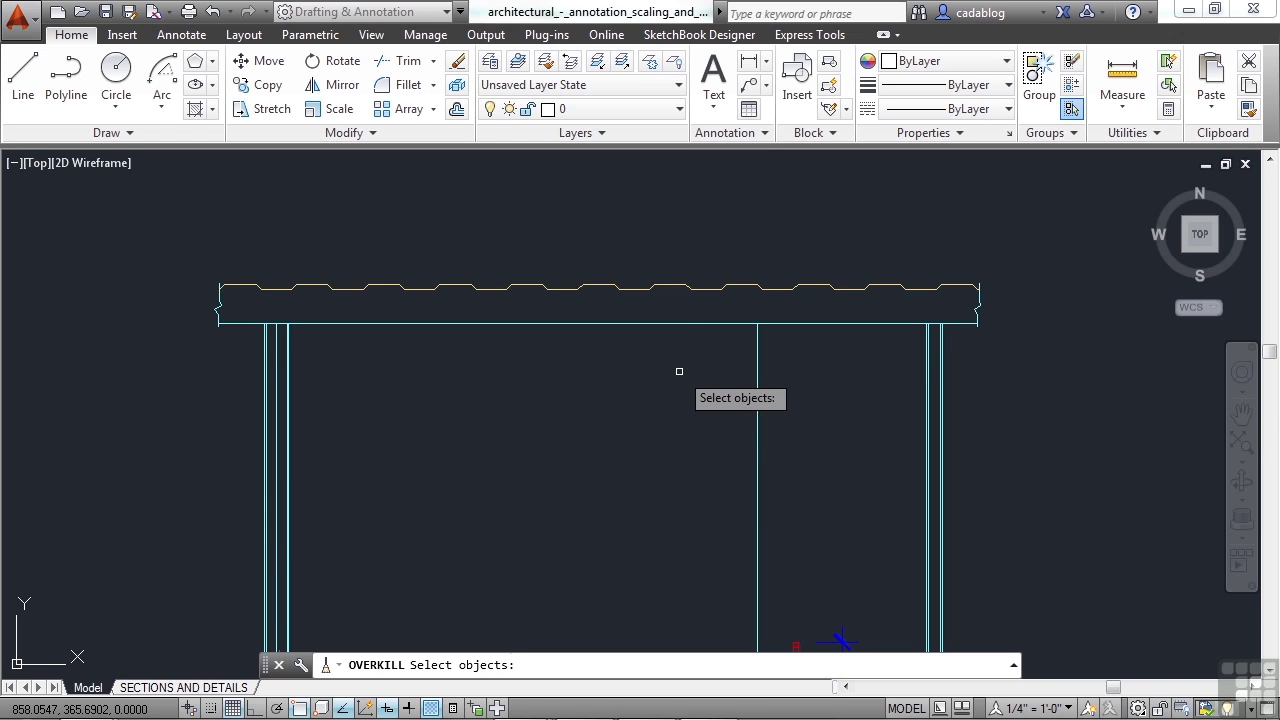
left_click(1058, 216)
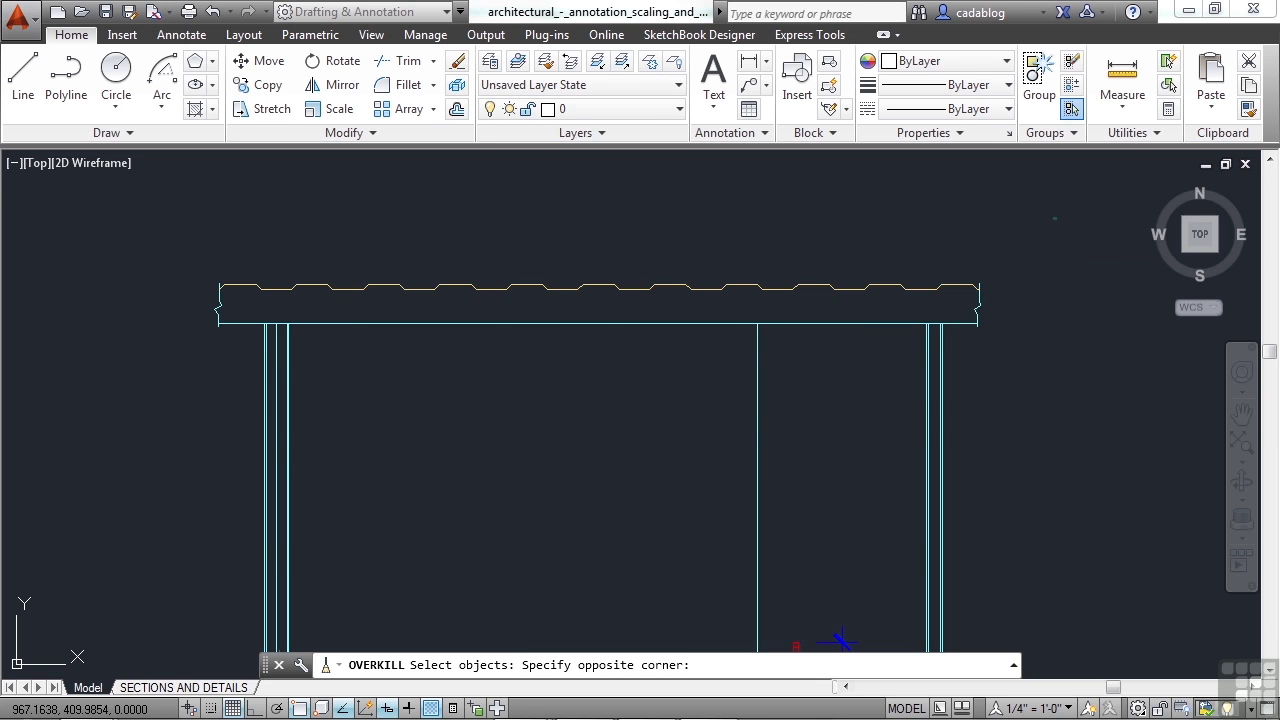
left_click(150, 440)
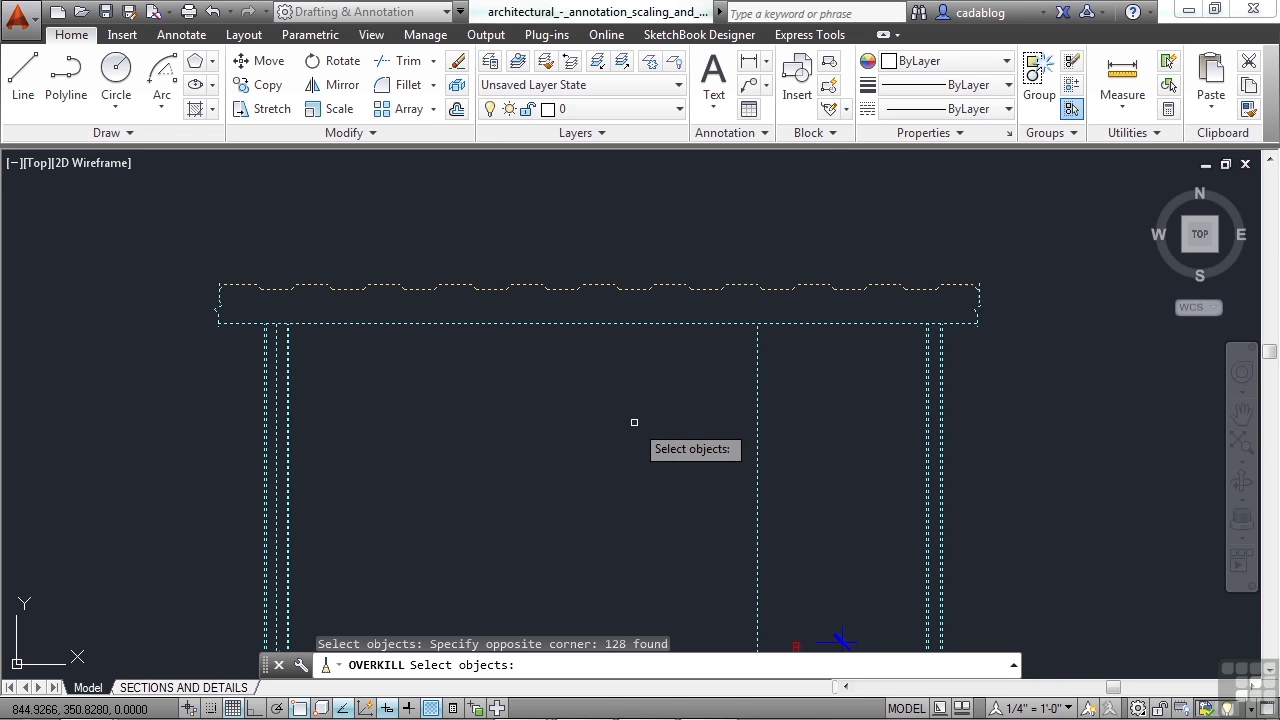
In Delete Duplicate Objects, toggle the ignore-colour option and confirm, deleting 63 duplicates.
key("Return")
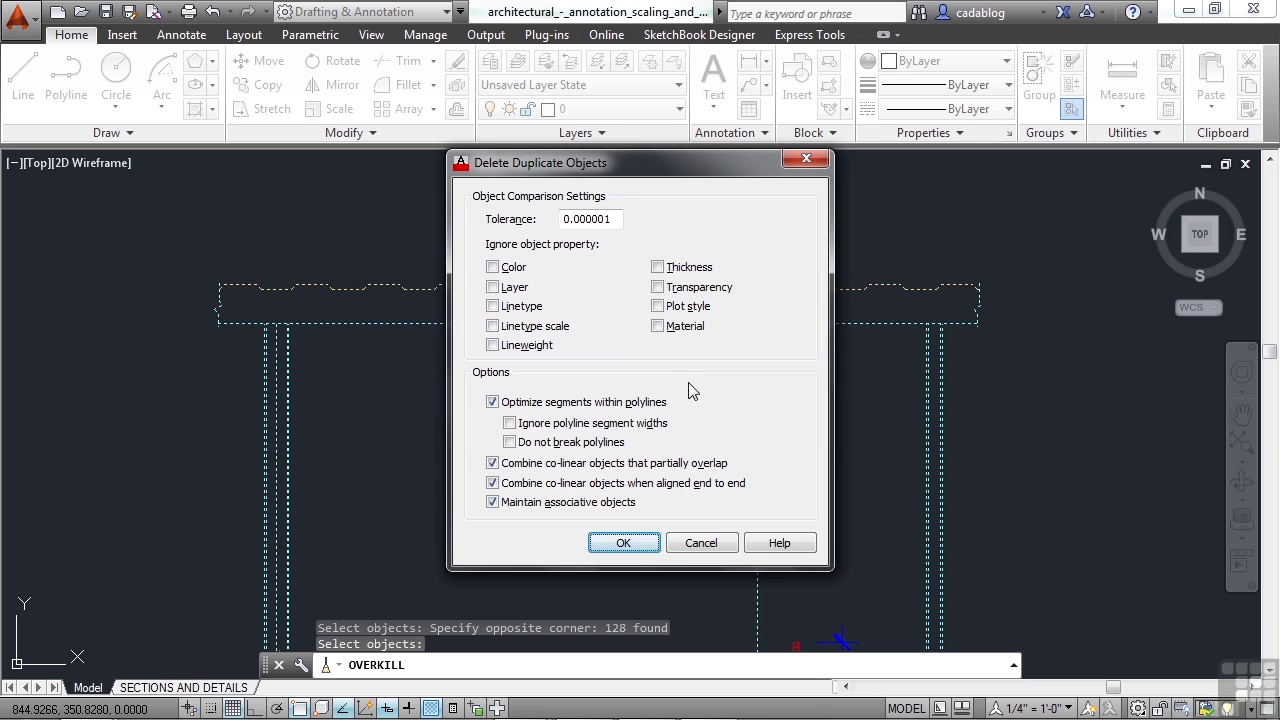
left_click(504, 272)
left_click(623, 544)
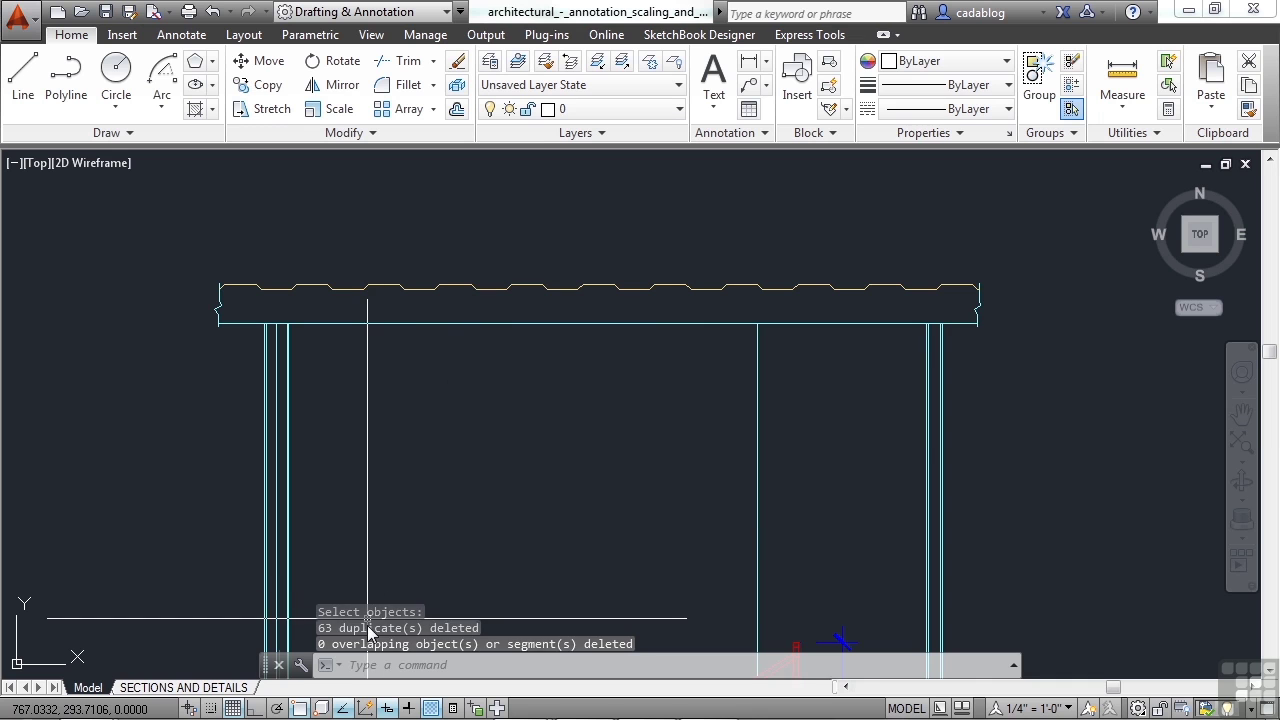
left_click(756, 400)
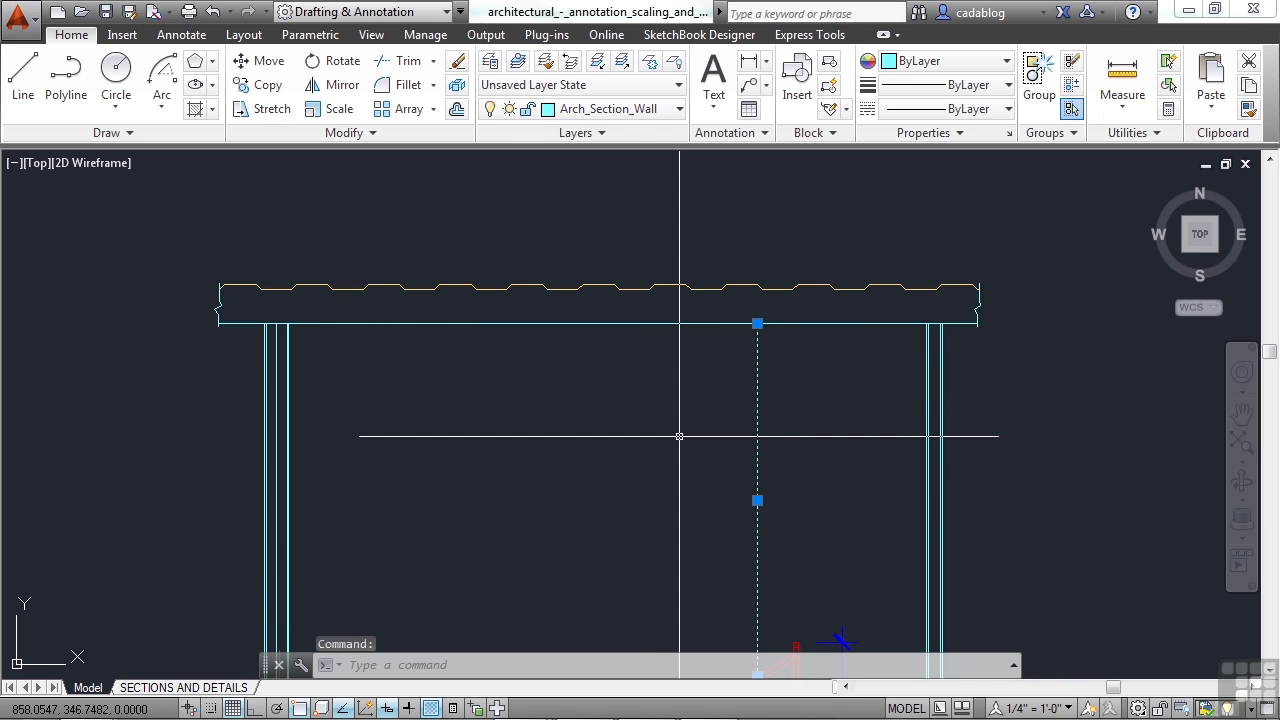
key("Escape")
type("li")
key("Return")
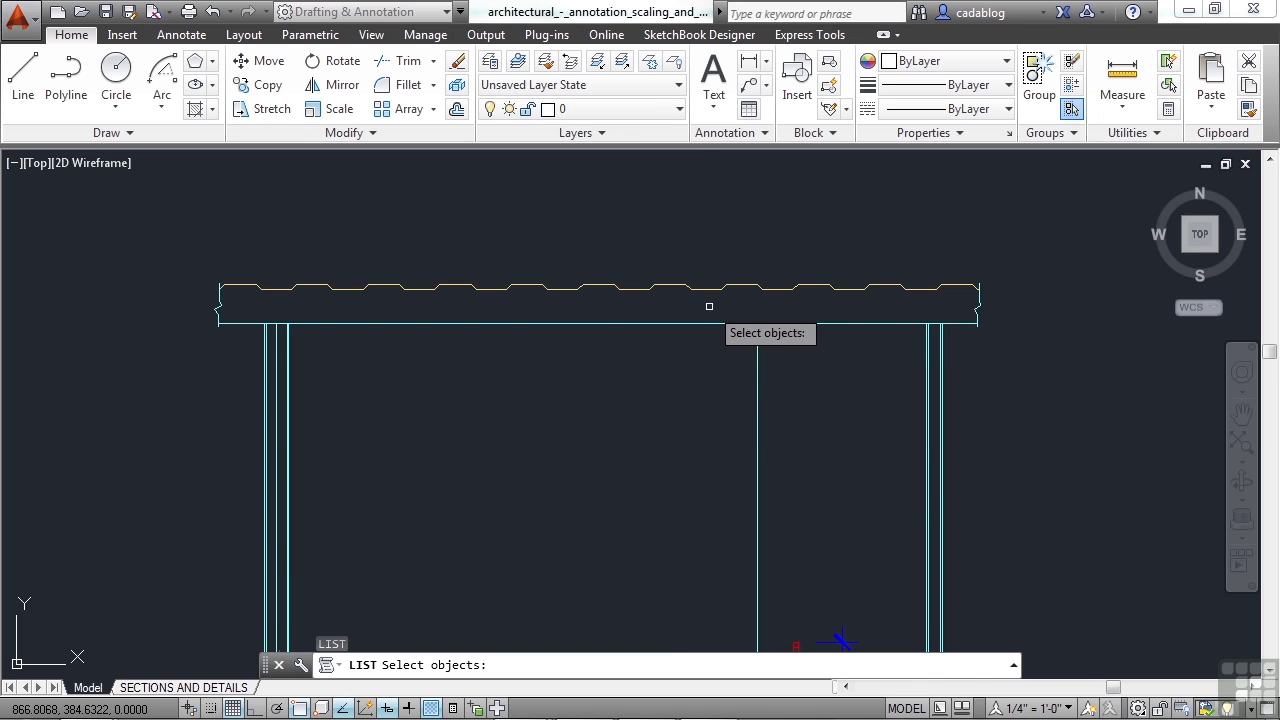
left_click(709, 306)
left_click(663, 357)
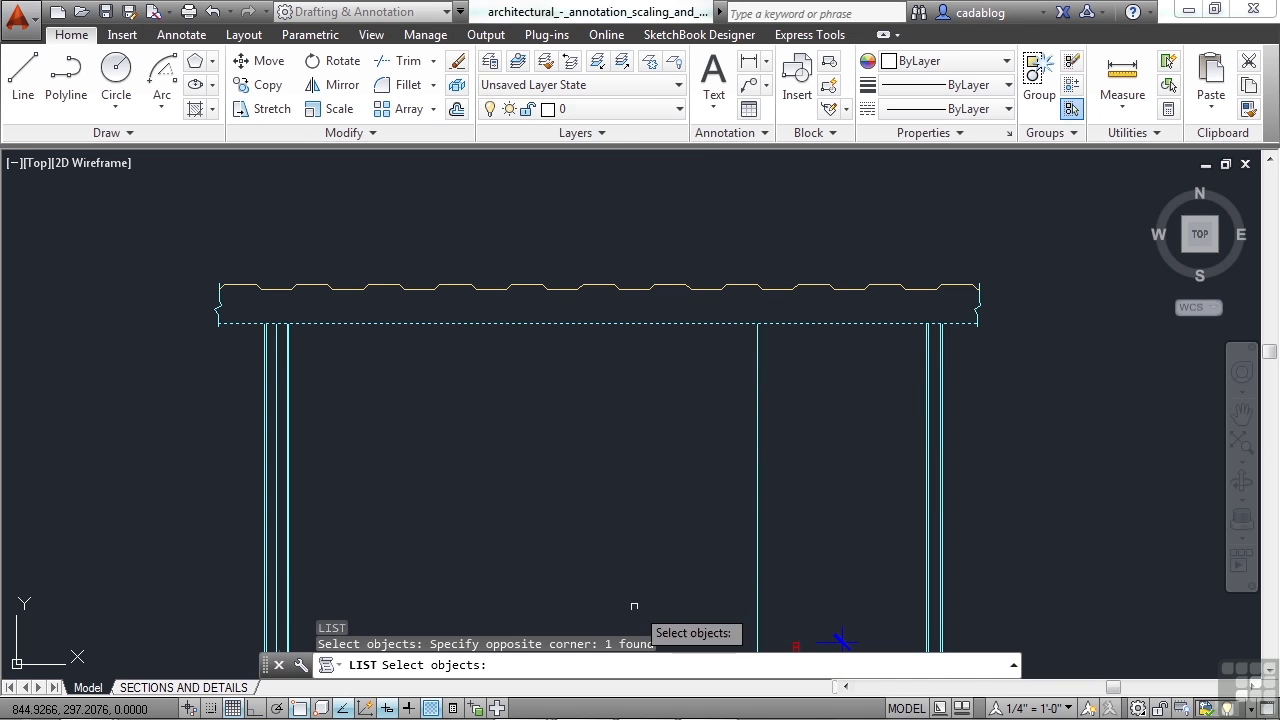
key("Escape")
key("Escape")
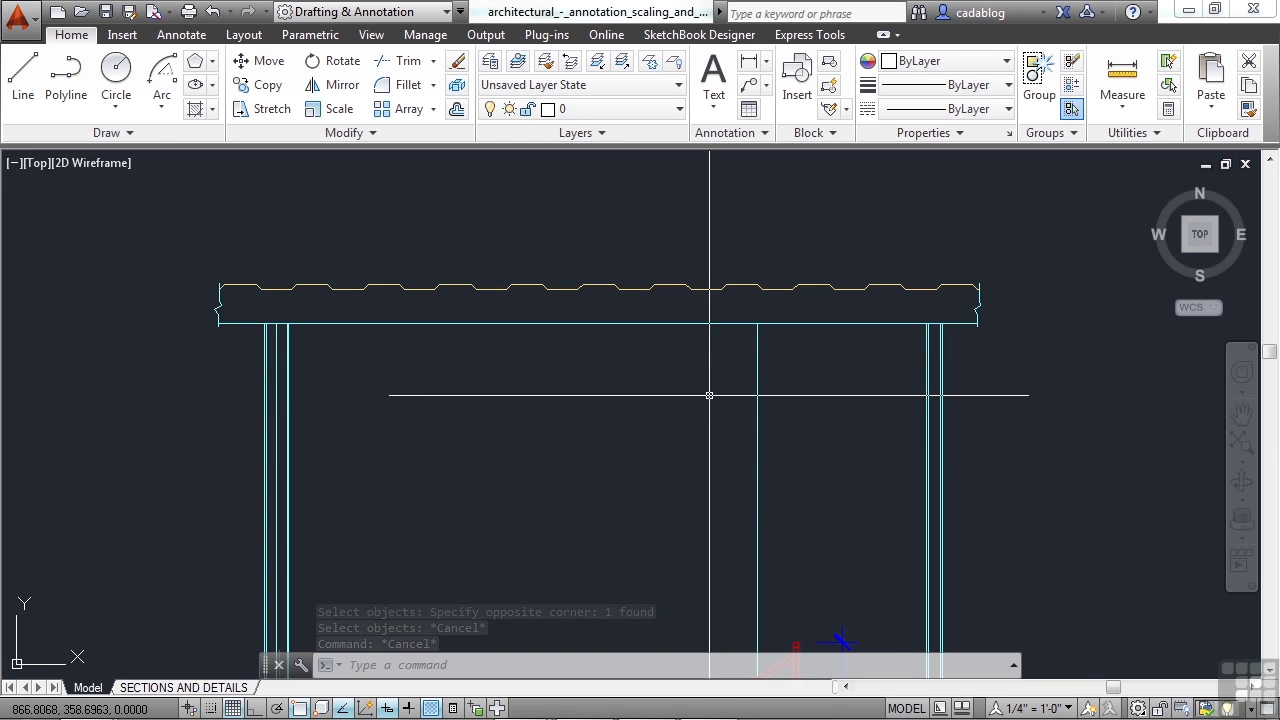
scroll(746, 351, "down", 2)
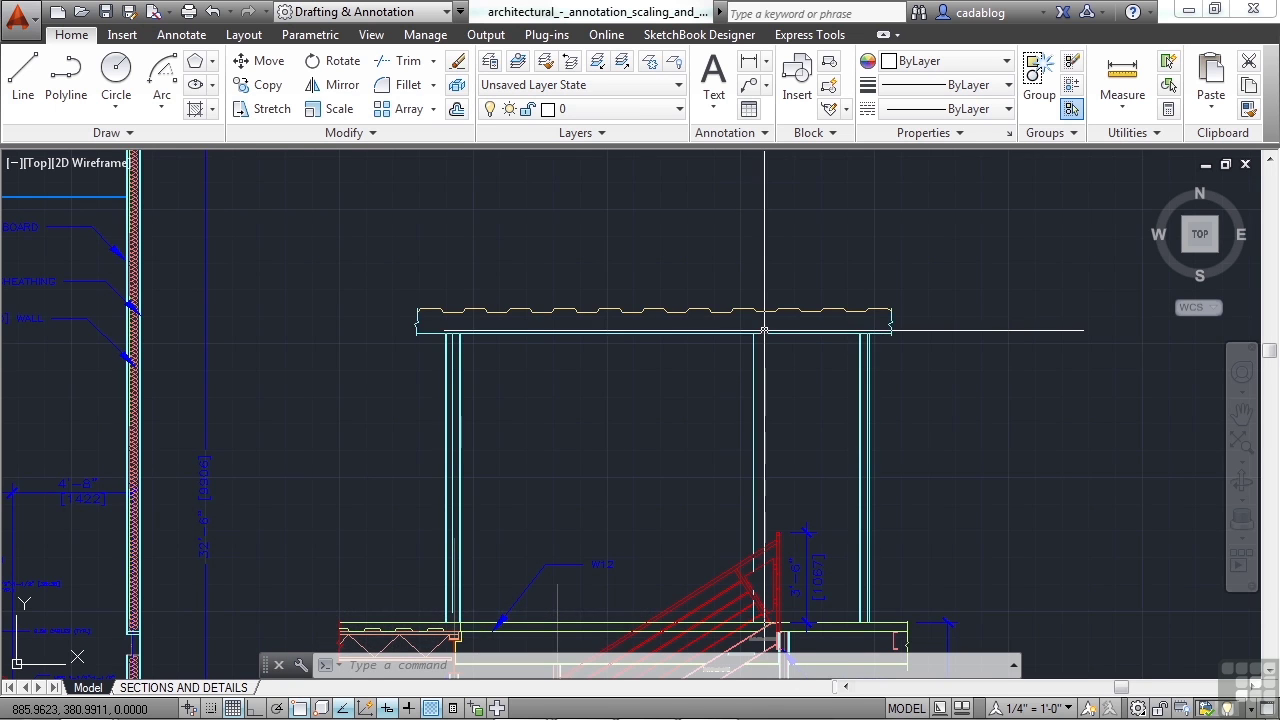
scroll(764, 330, "down", 3)
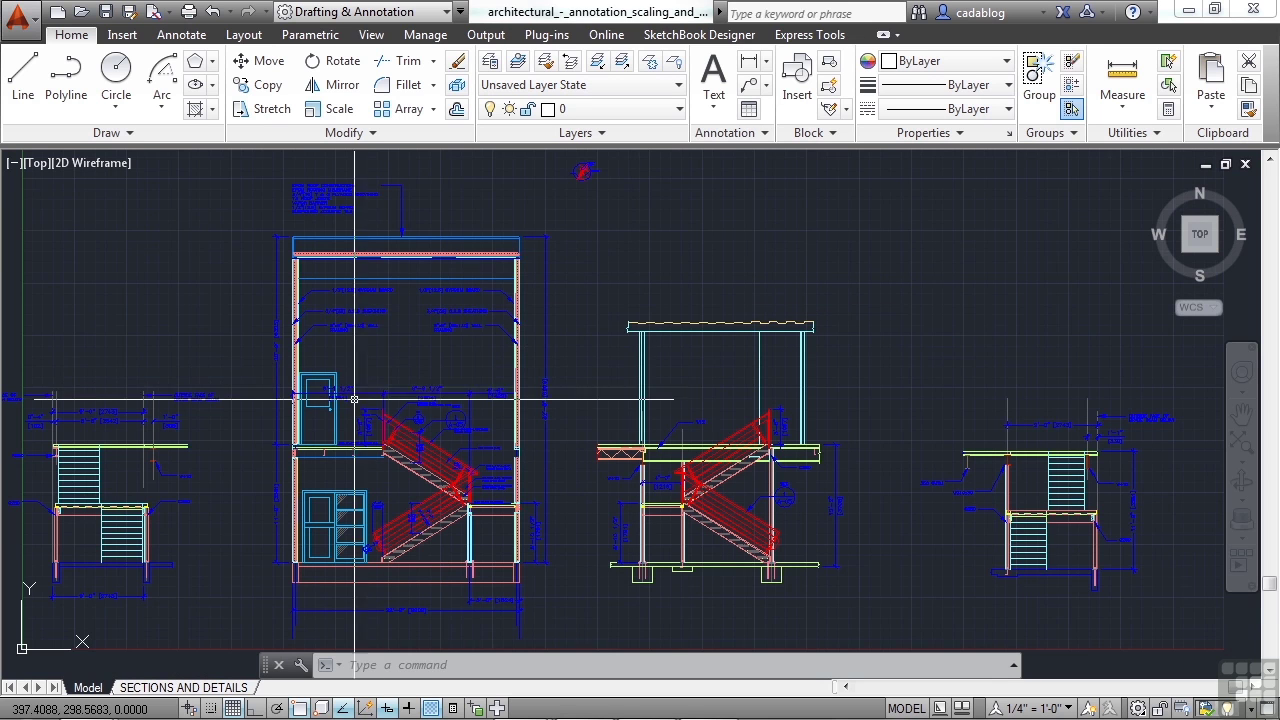
Start LIST and window-select the door frame's and inner rectangle's top edges.
scroll(320, 487, "up", 8)
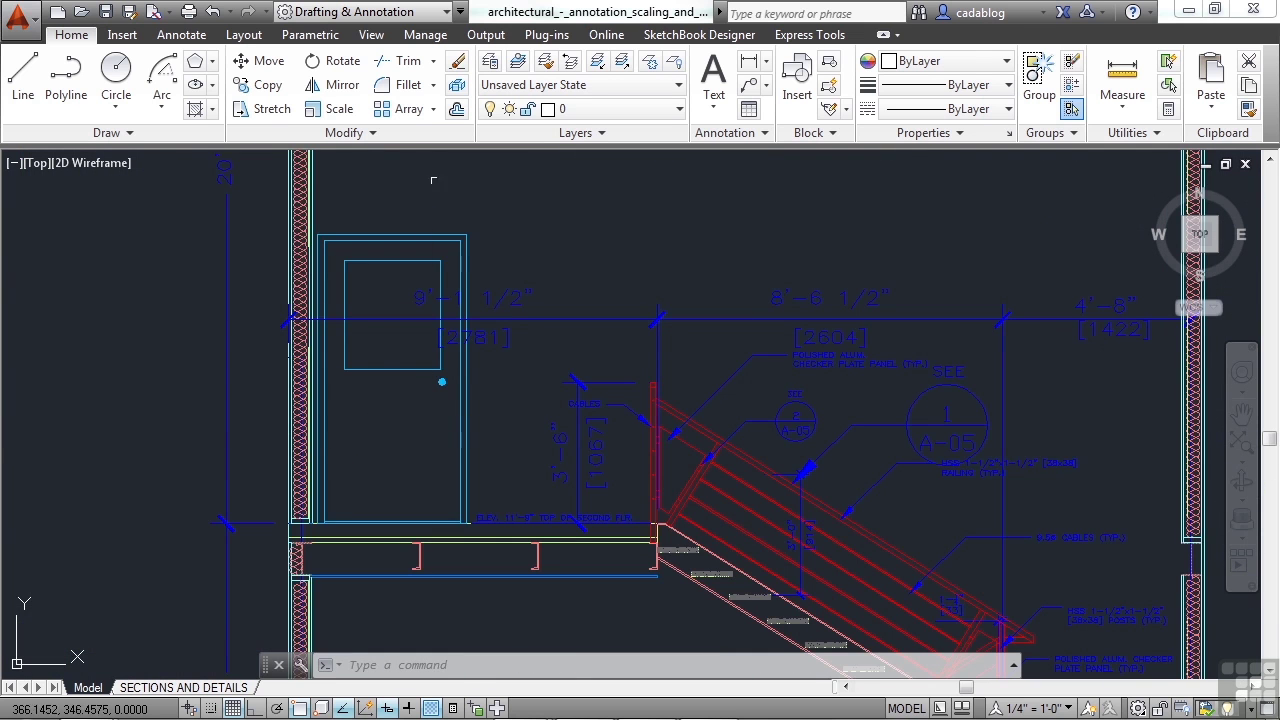
type("li")
key("Return")
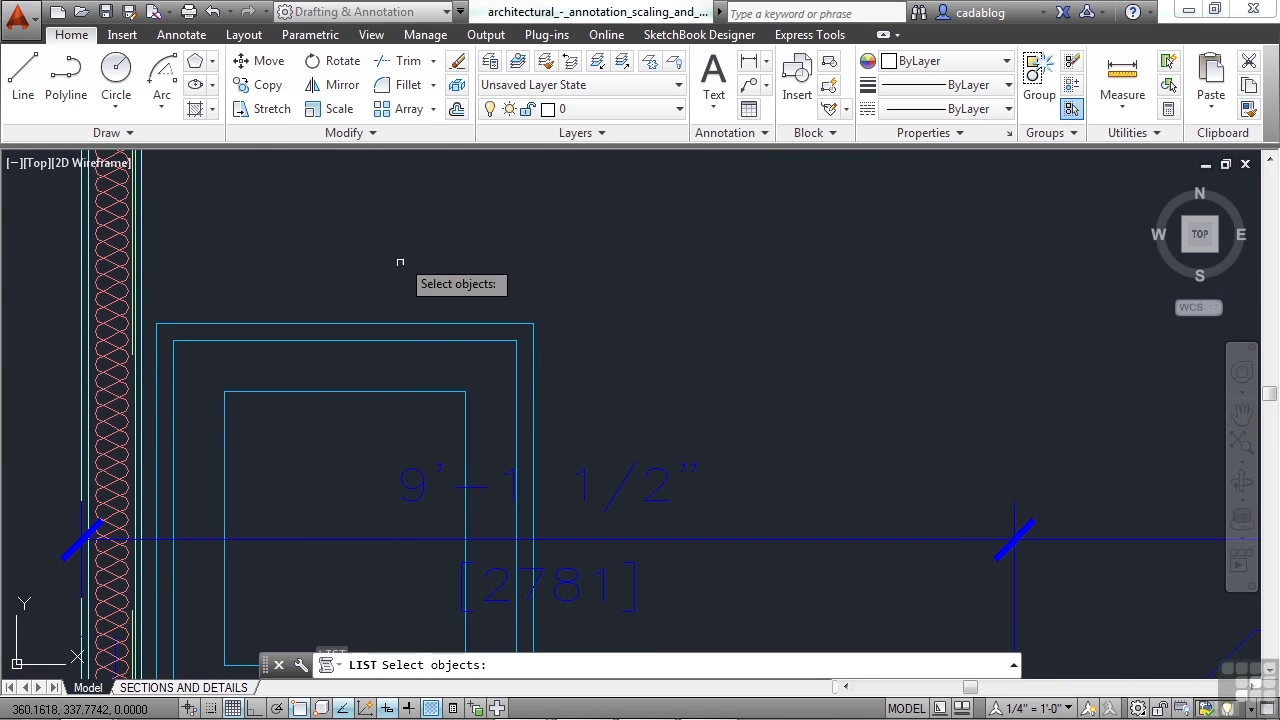
left_click(393, 293)
left_click(385, 330)
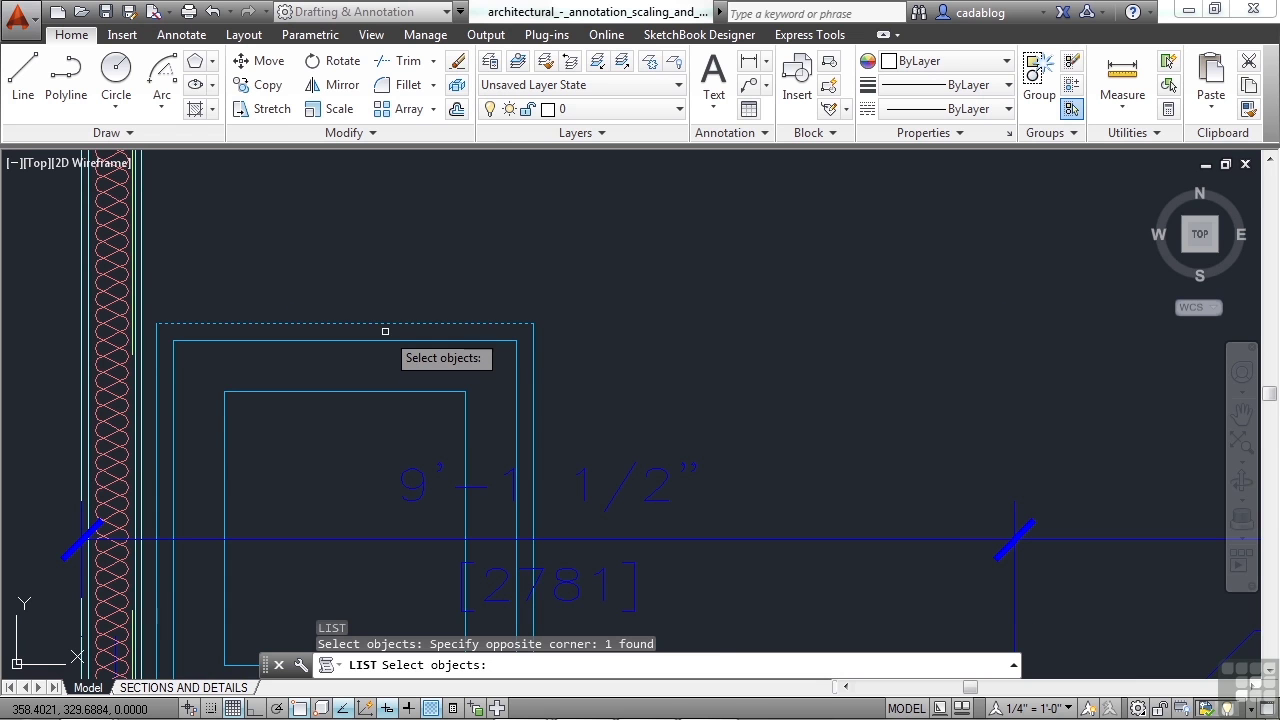
left_click(380, 382)
left_click(365, 412)
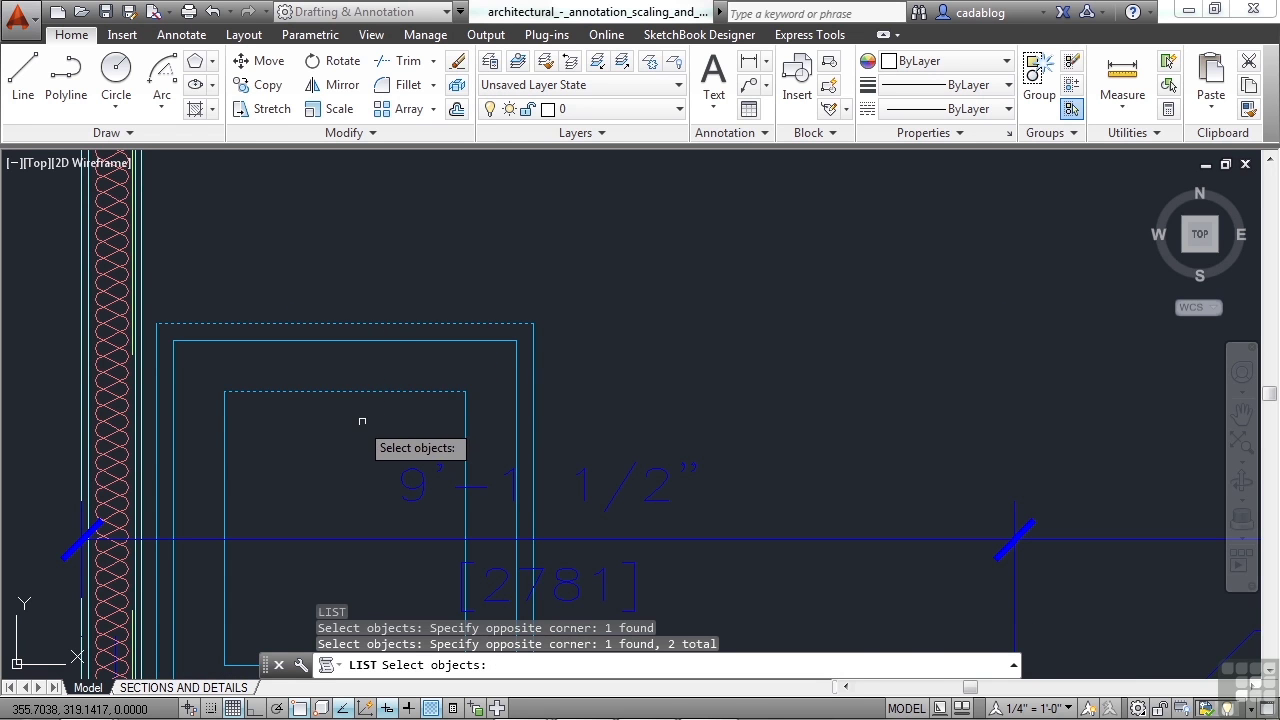
scroll(362, 421, "down", 10)
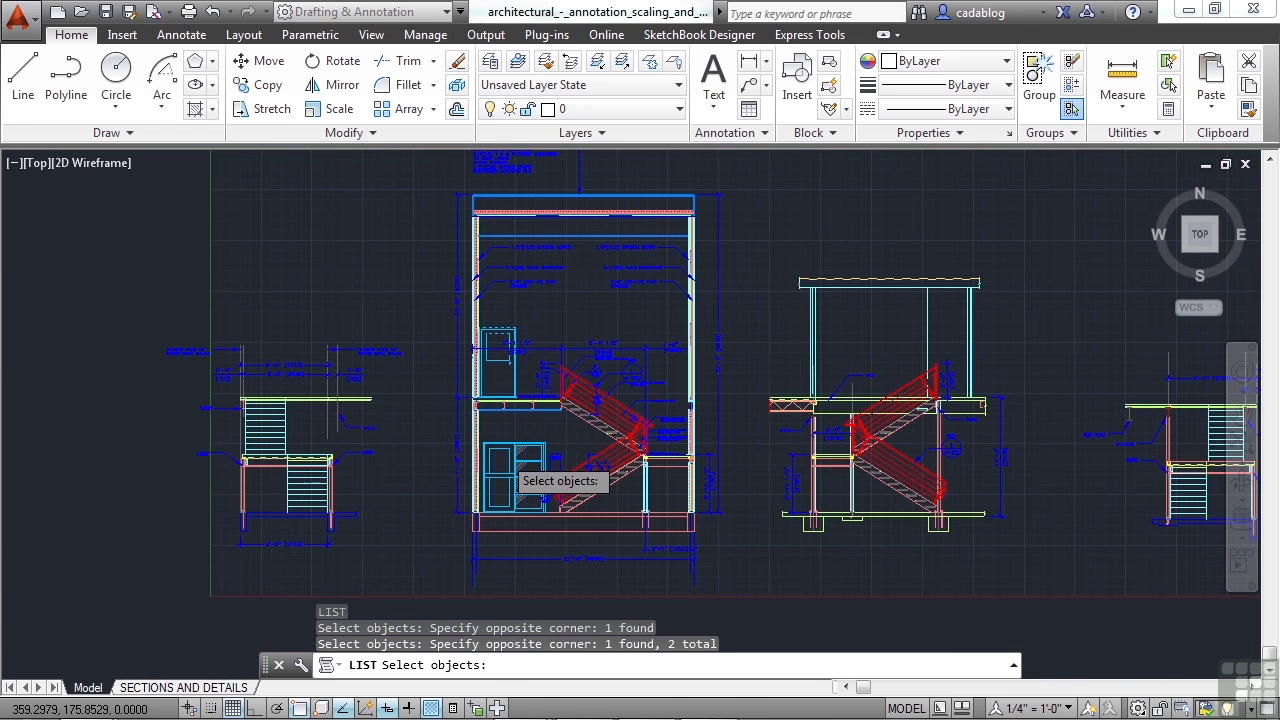
scroll(512, 445, "up", 5)
Add the remaining rectangles' top edges, catching three stacked lines on the panel top.
left_click(485, 212)
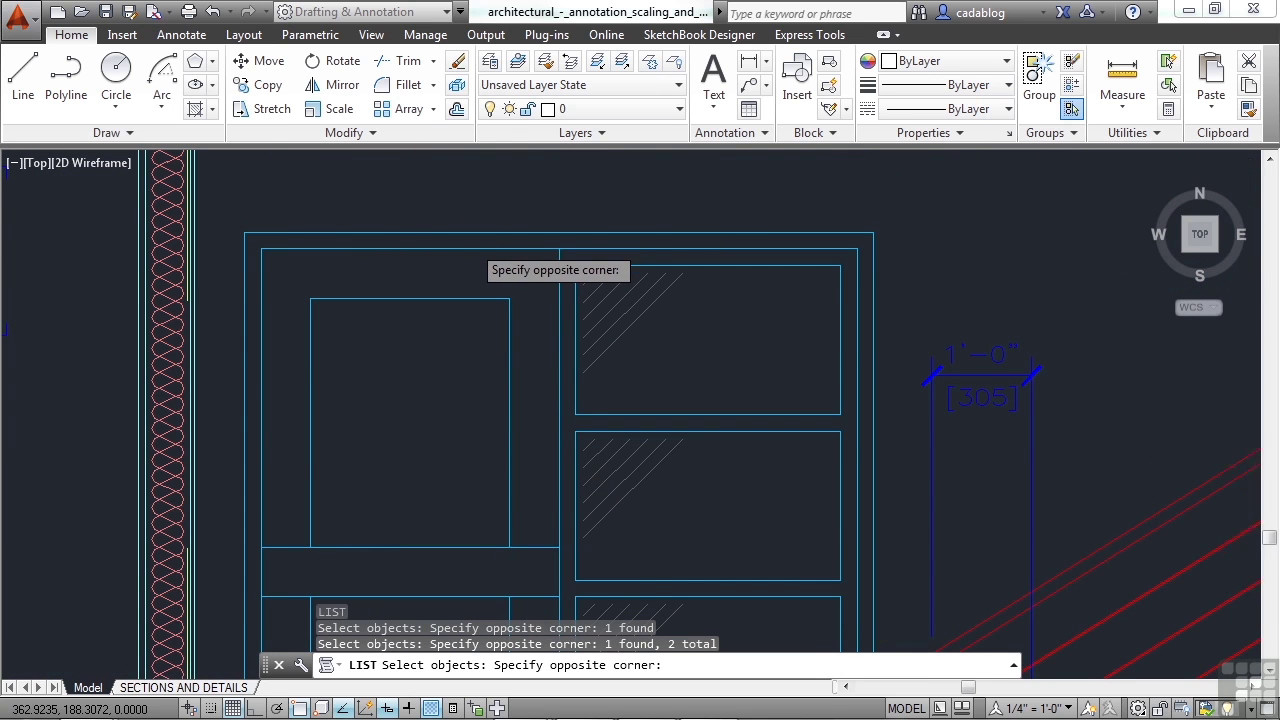
left_click(471, 245)
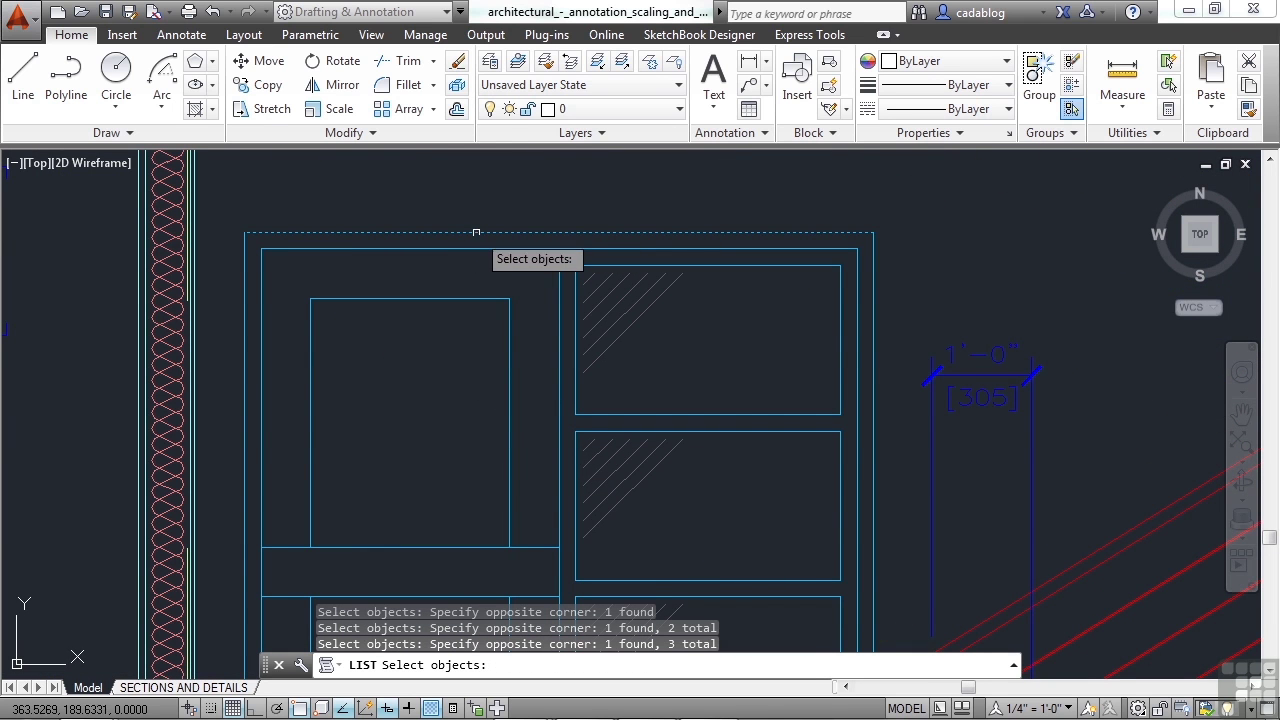
left_click(477, 243)
left_click(465, 285)
left_click(467, 292)
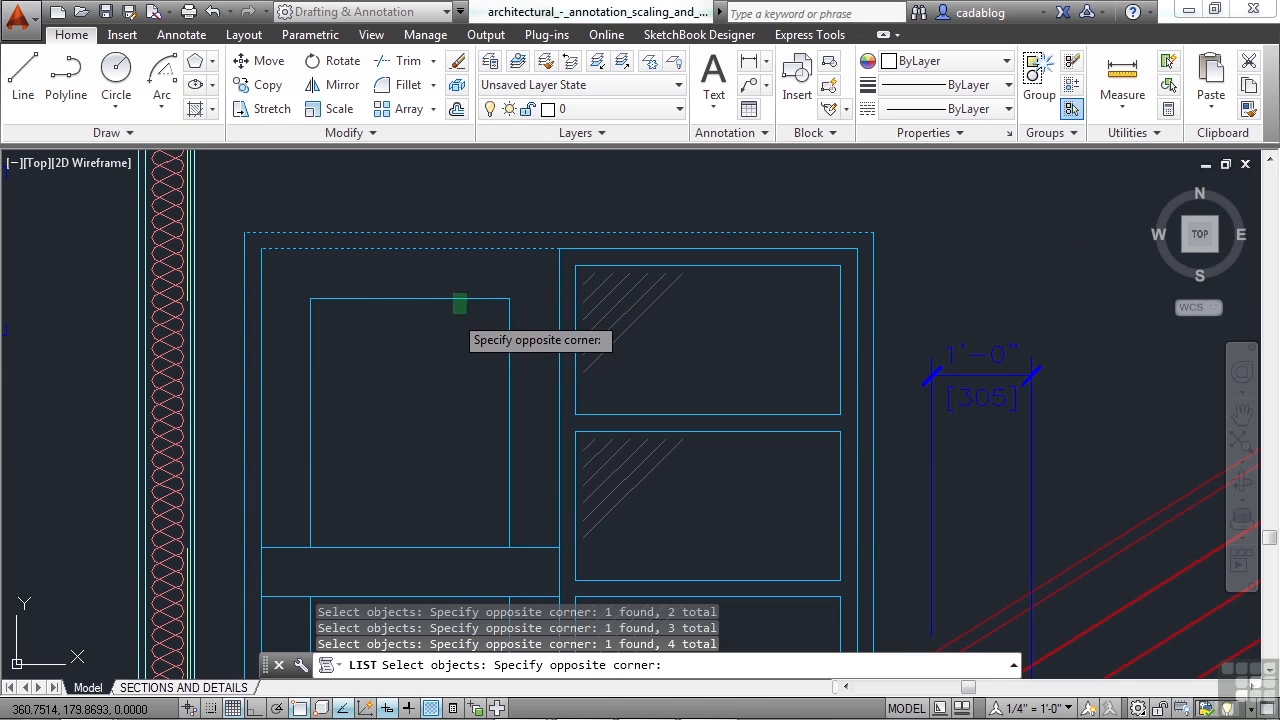
left_click(449, 325)
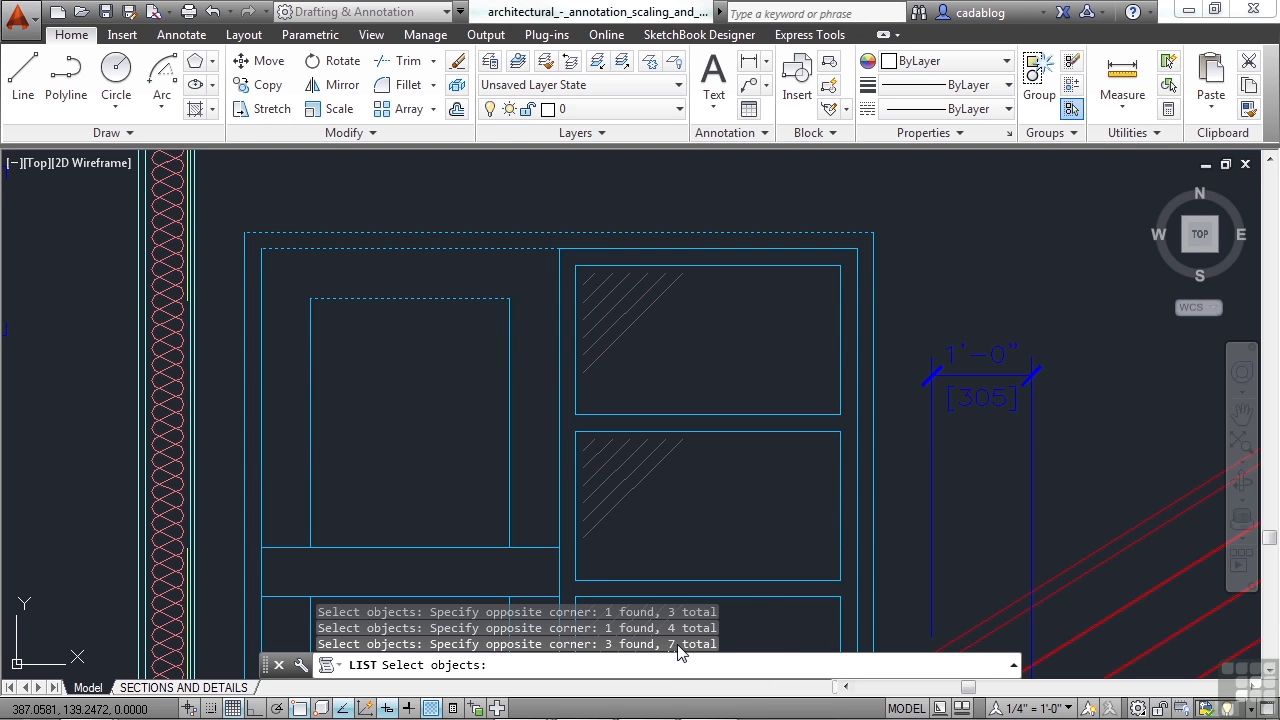
Cancel LIST and delete the three stacked top lines of the door panel.
key("Escape")
key("Escape")
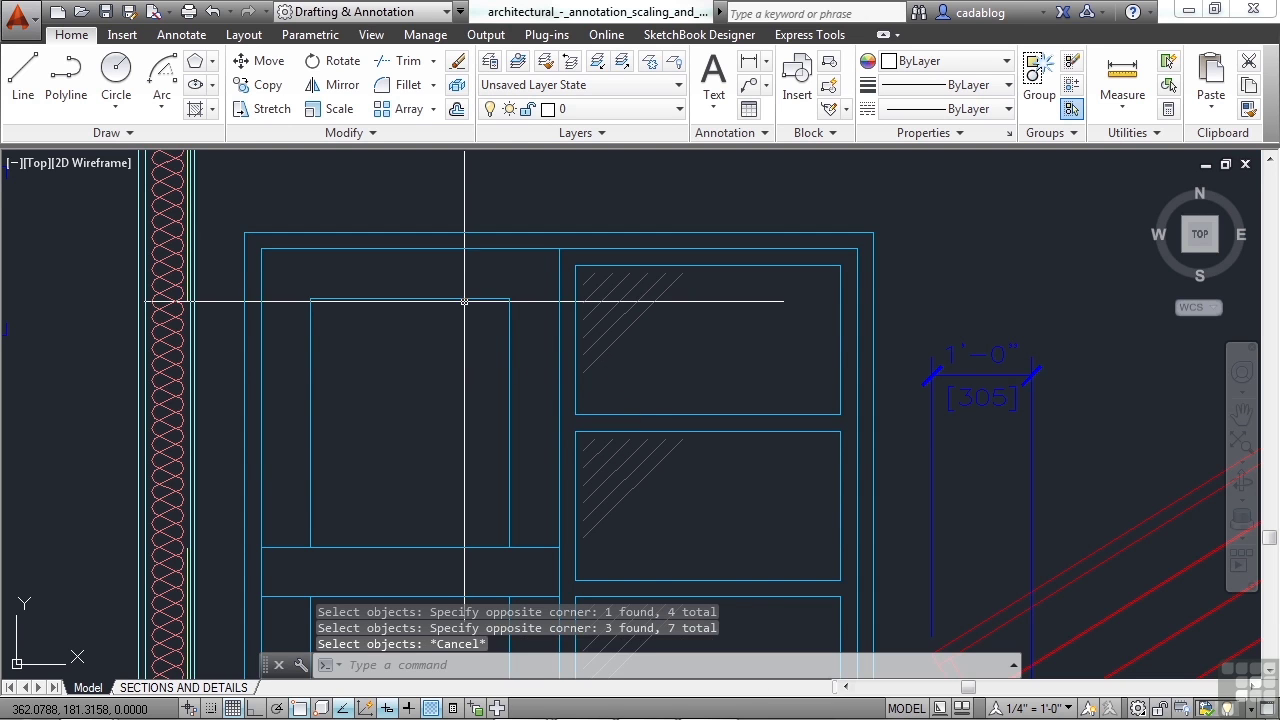
left_click(446, 300)
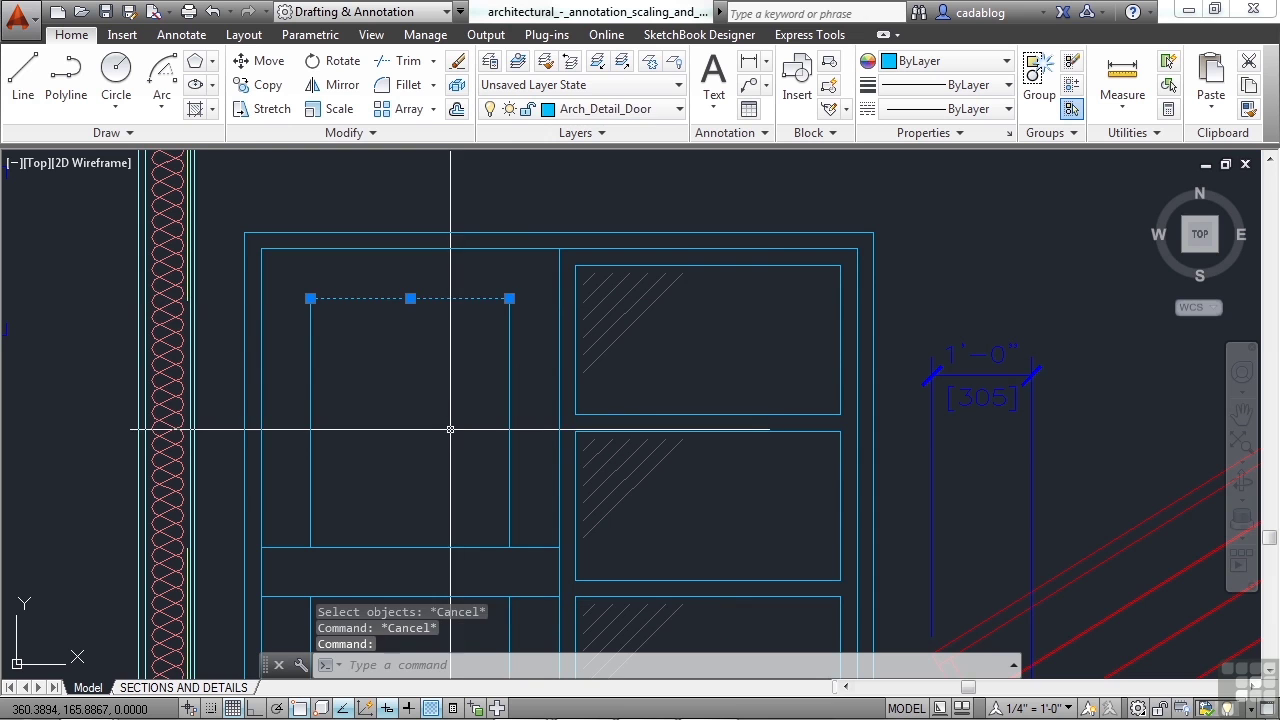
key("Delete")
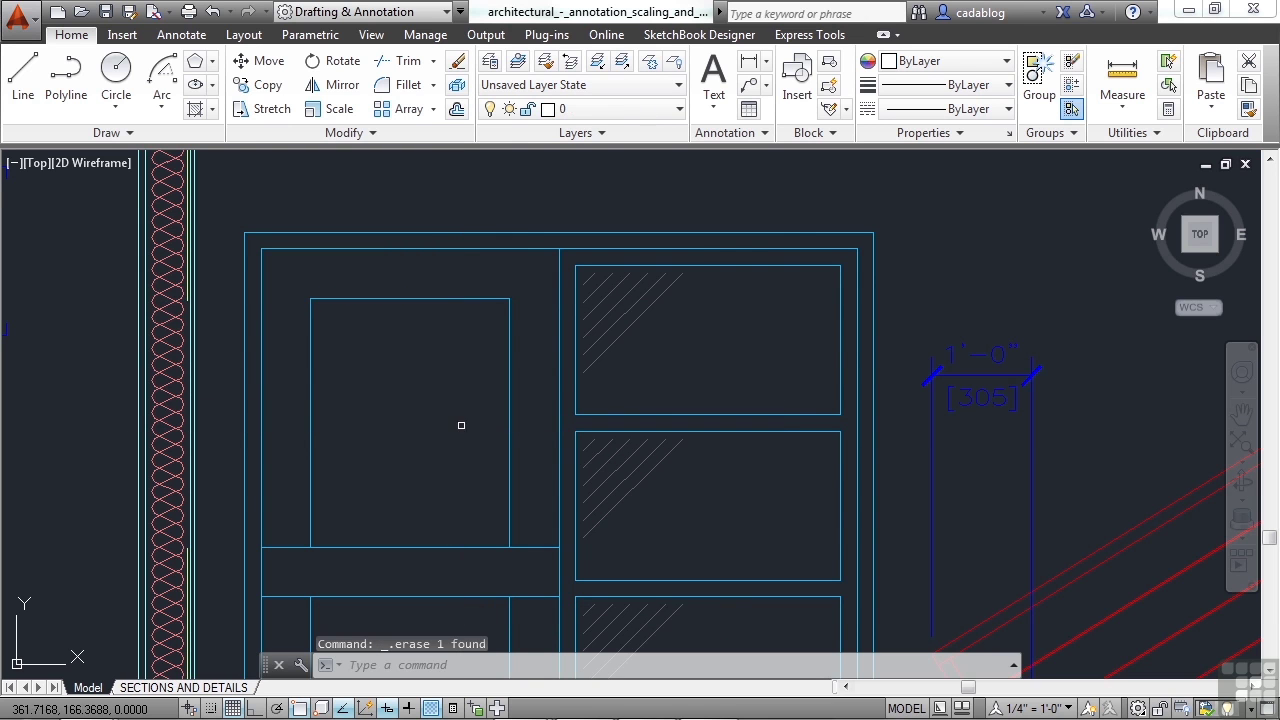
left_click(469, 298)
key("Delete")
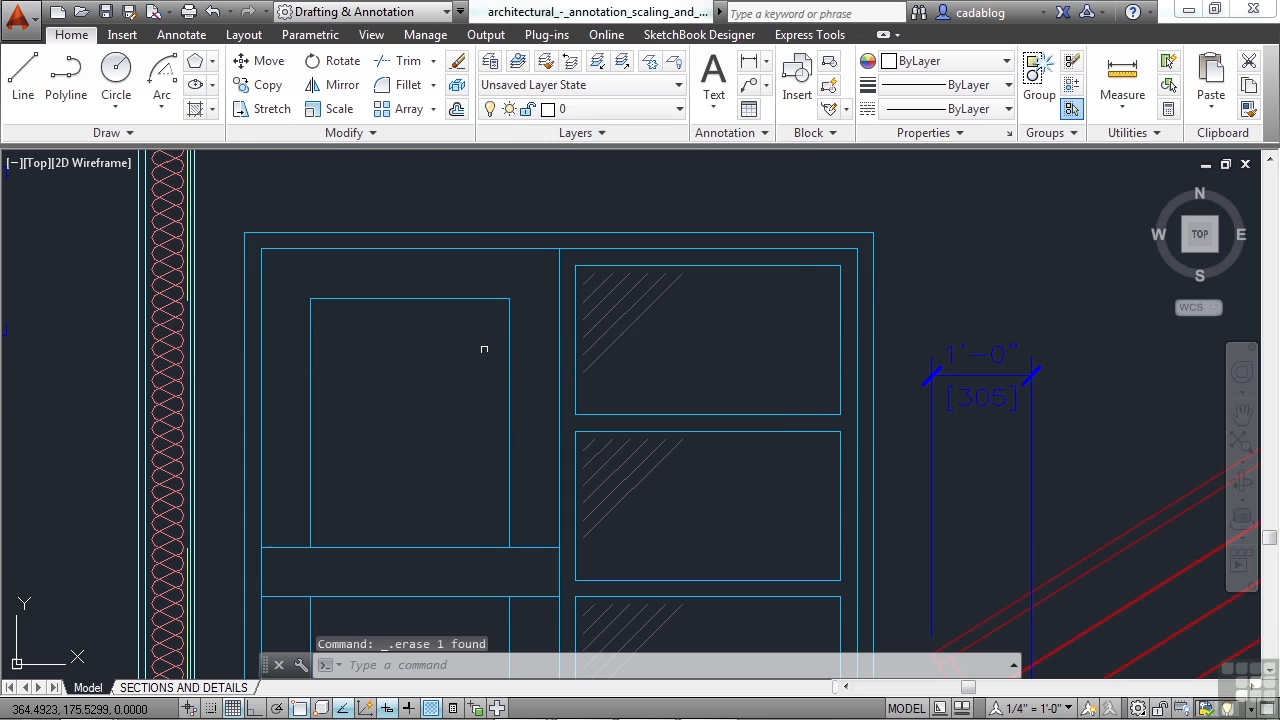
left_click(478, 300)
key("Delete")
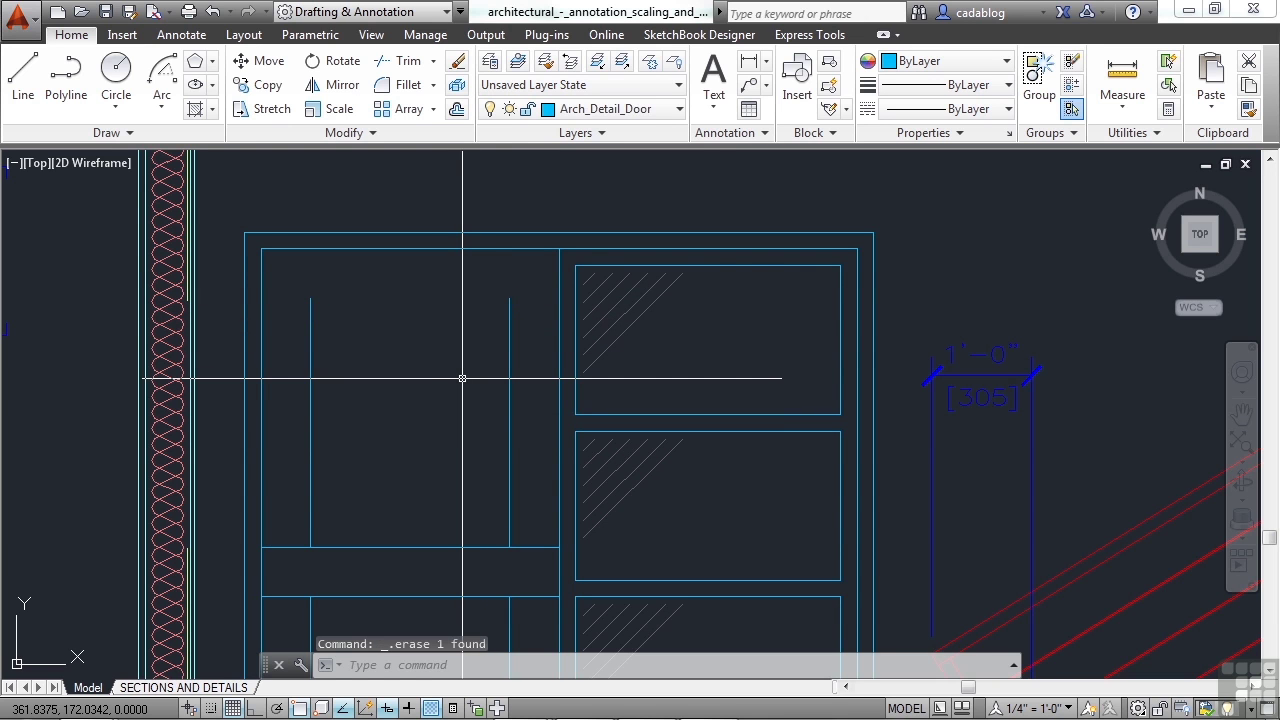
Restore the last deleted top line with OOPS and zoom to the drawing extents.
type("oop")
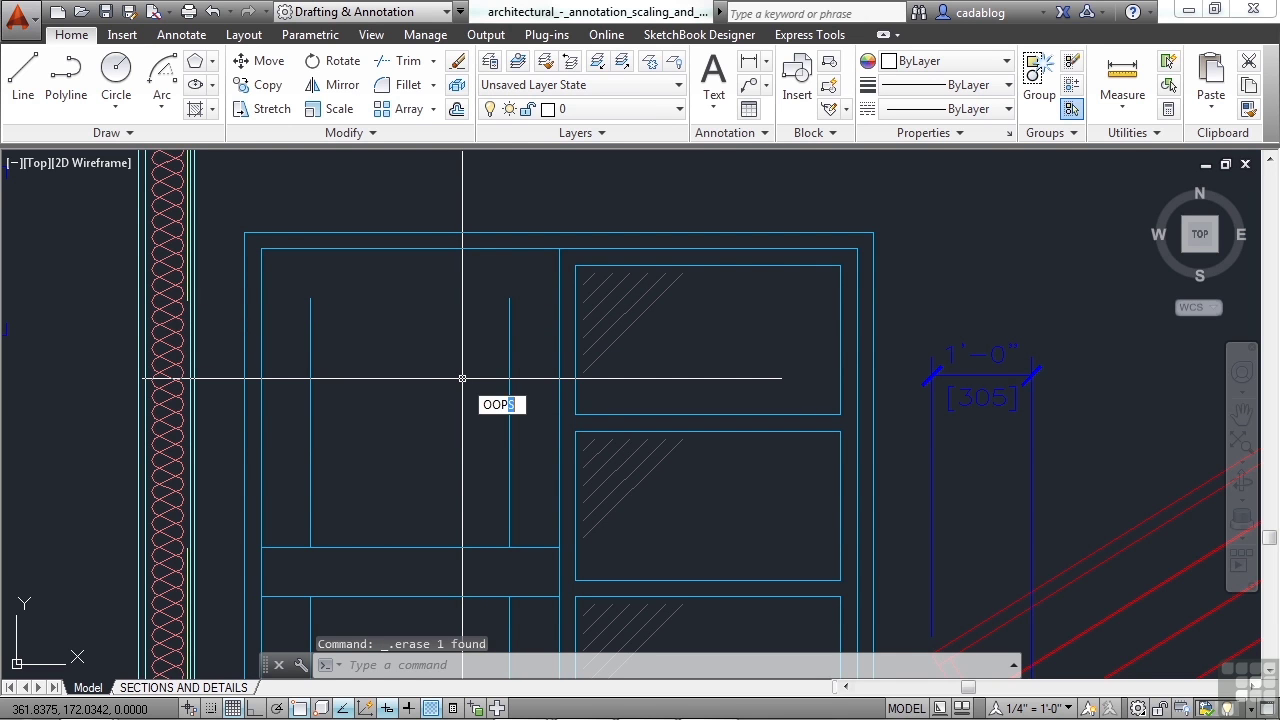
type("s")
key("Return")
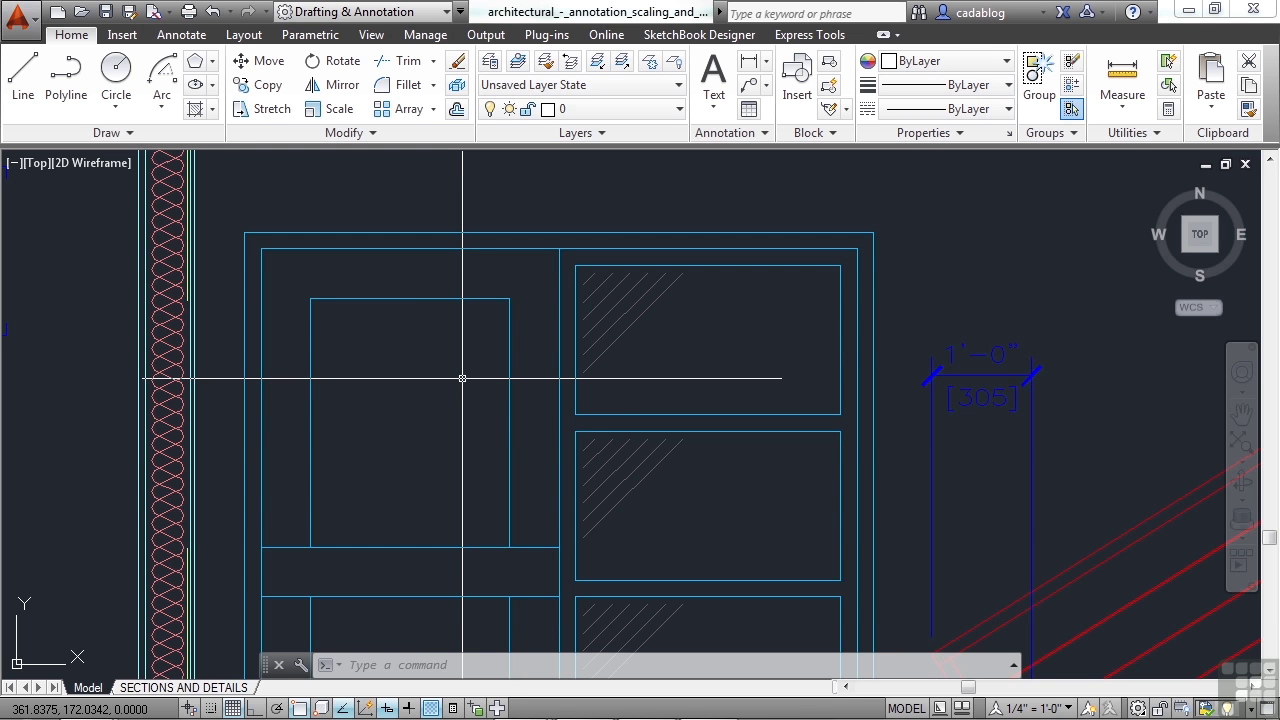
middle_click(462, 378)
middle_click(462, 378)
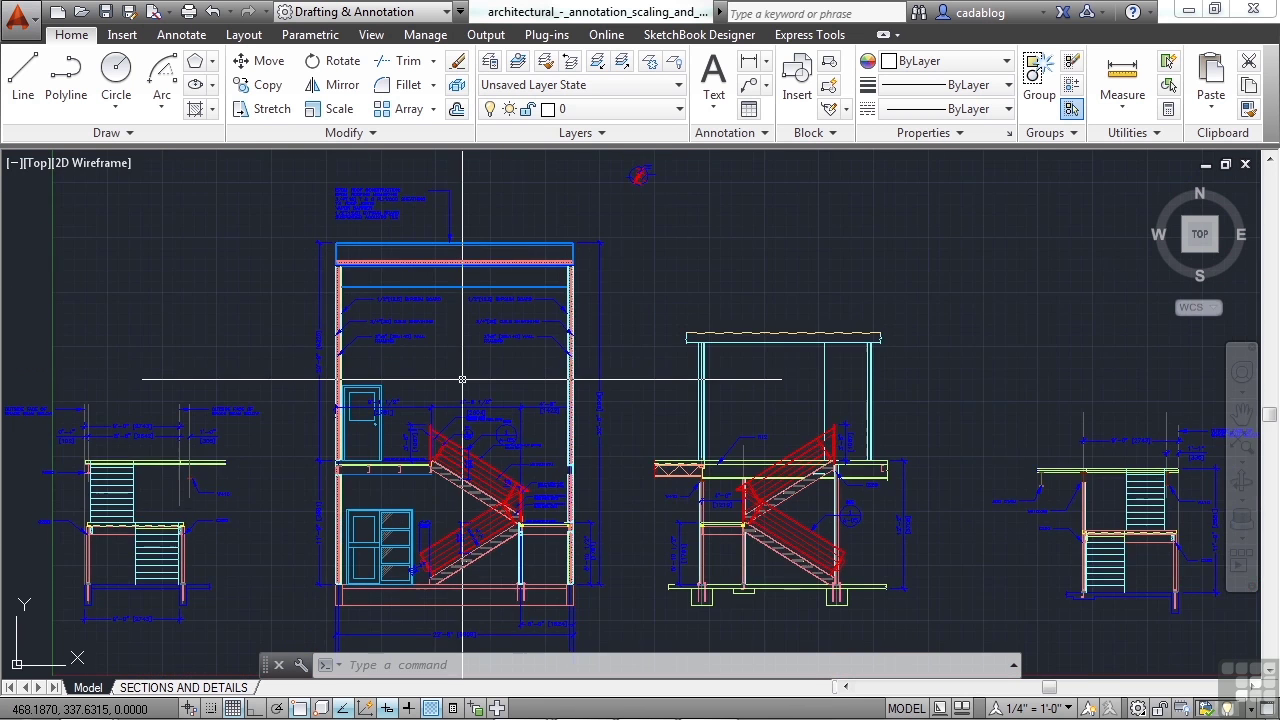
Run OVERKILL on all 1534 drawing objects with default settings.
type("over")
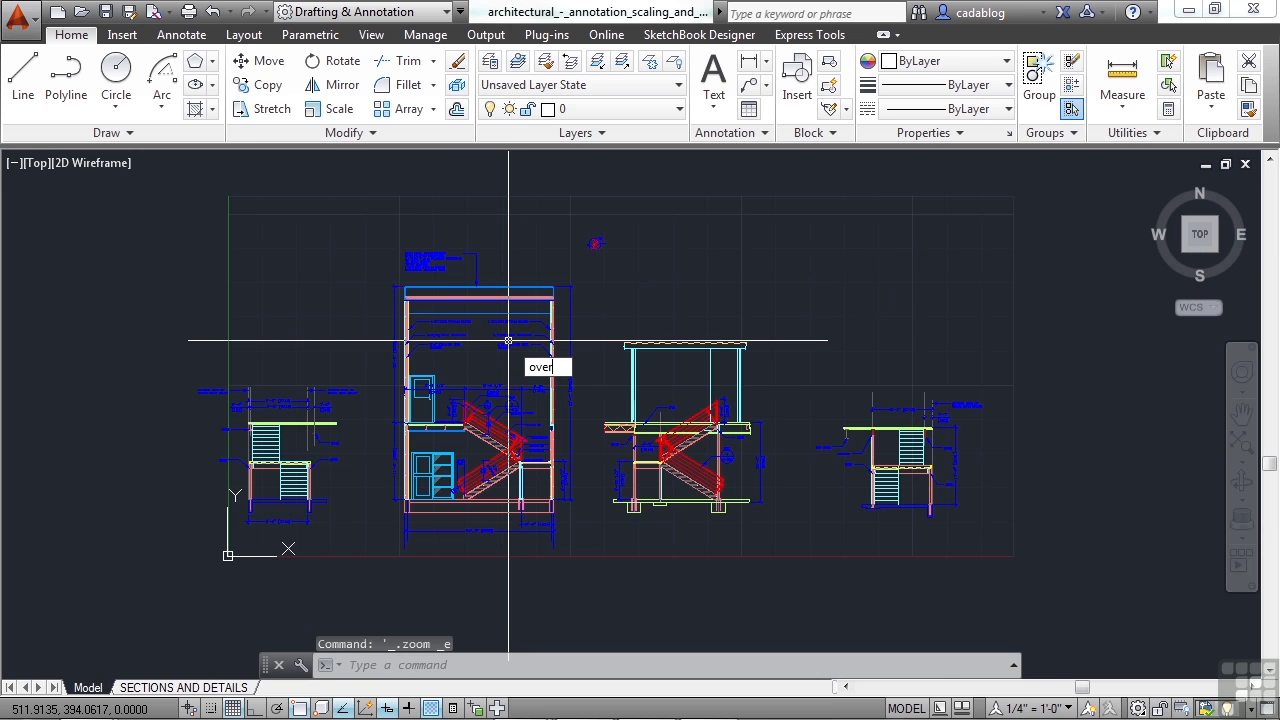
type("kill")
key("Return")
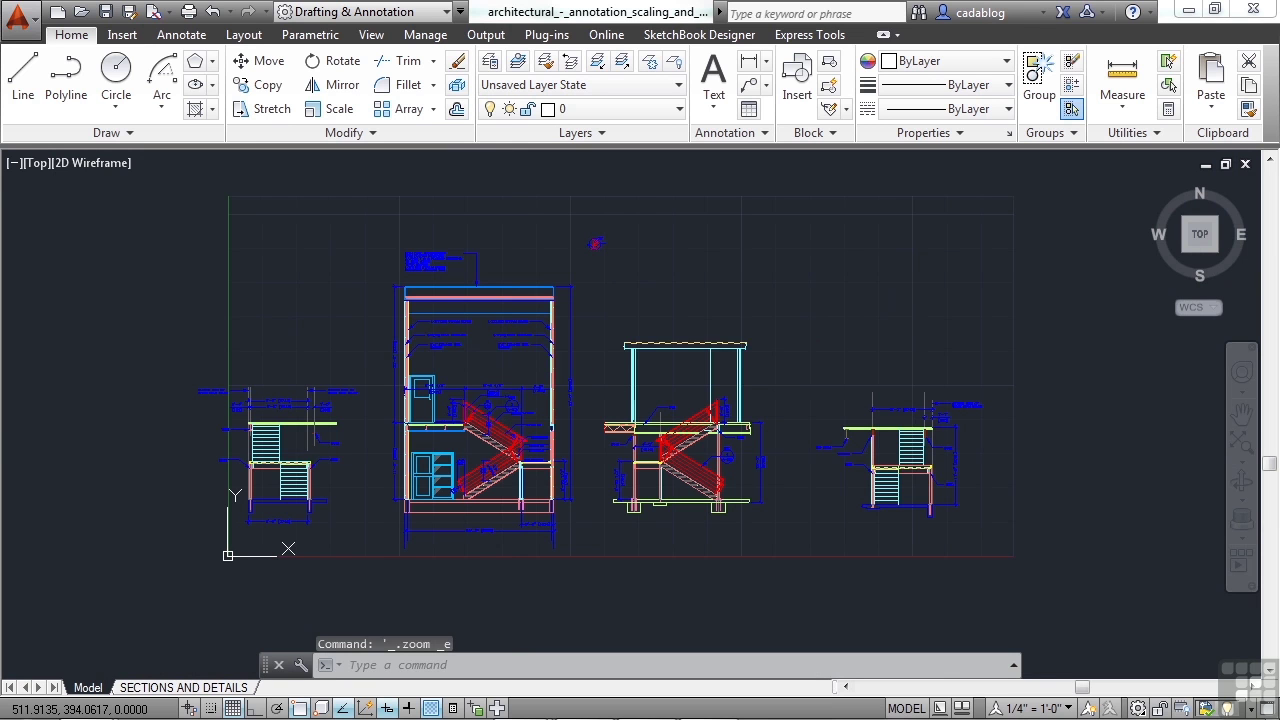
left_click(1050, 174)
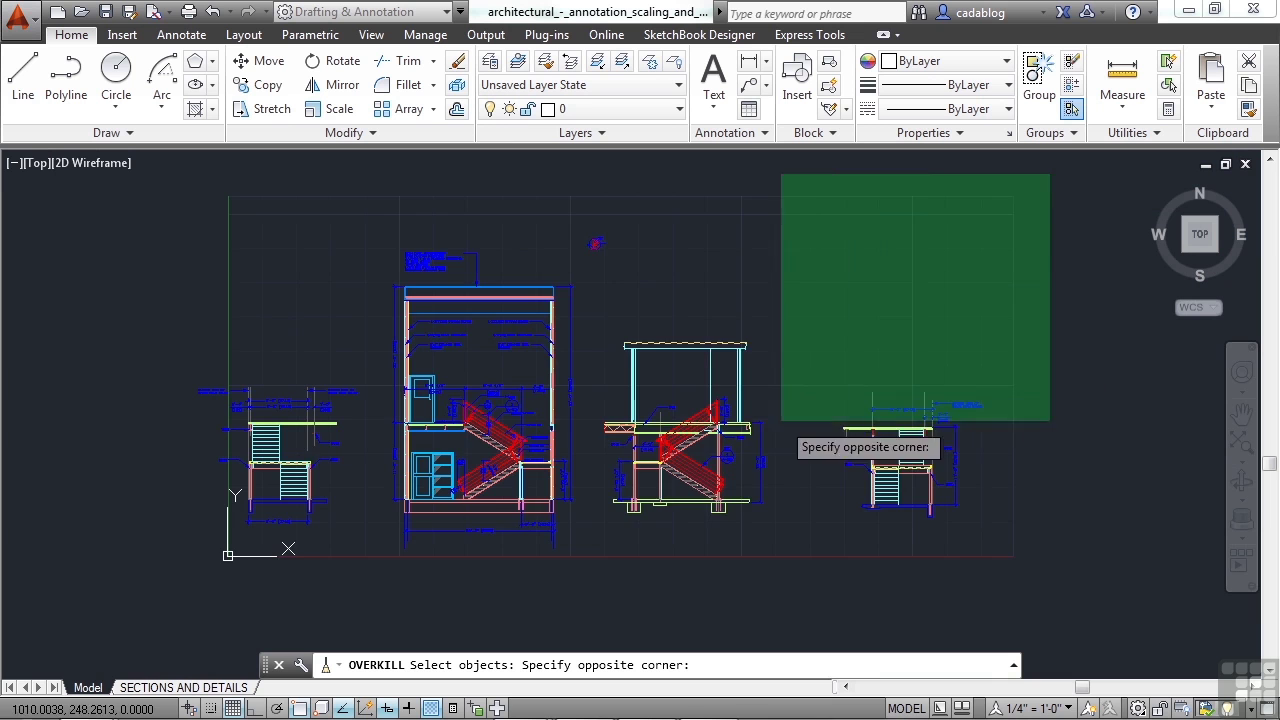
left_click(147, 605)
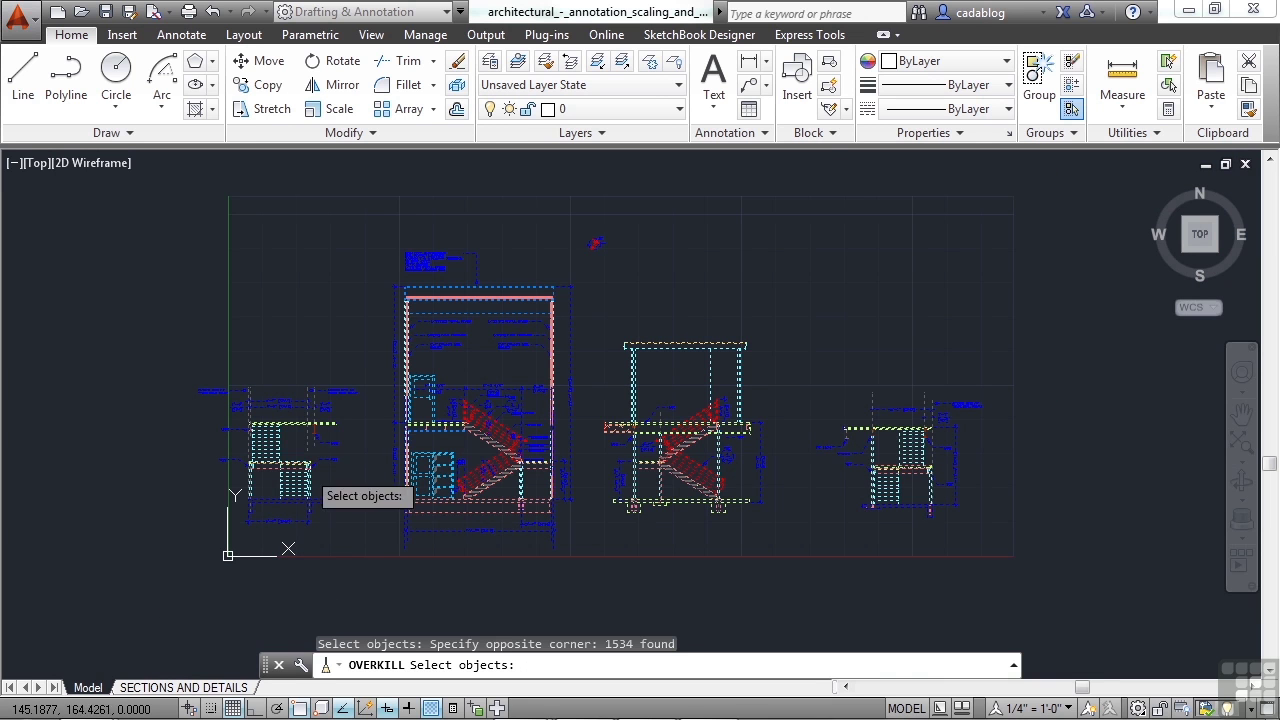
key("Return")
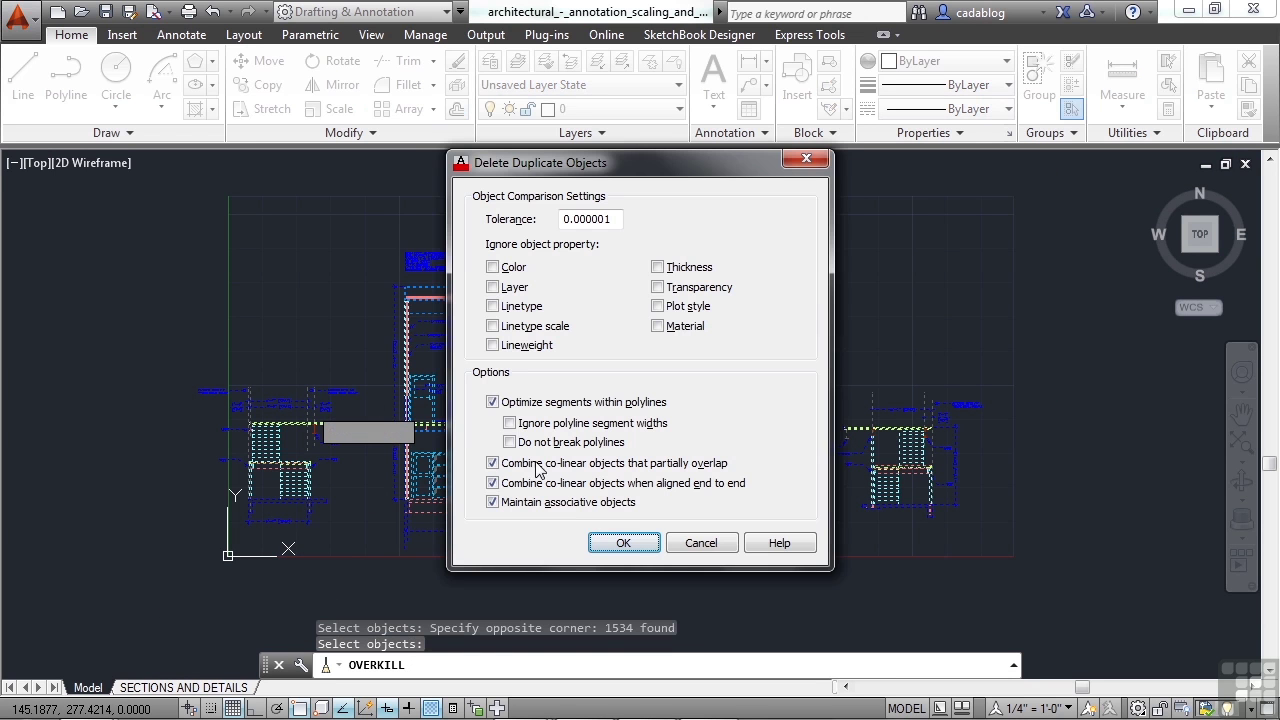
left_click(617, 543)
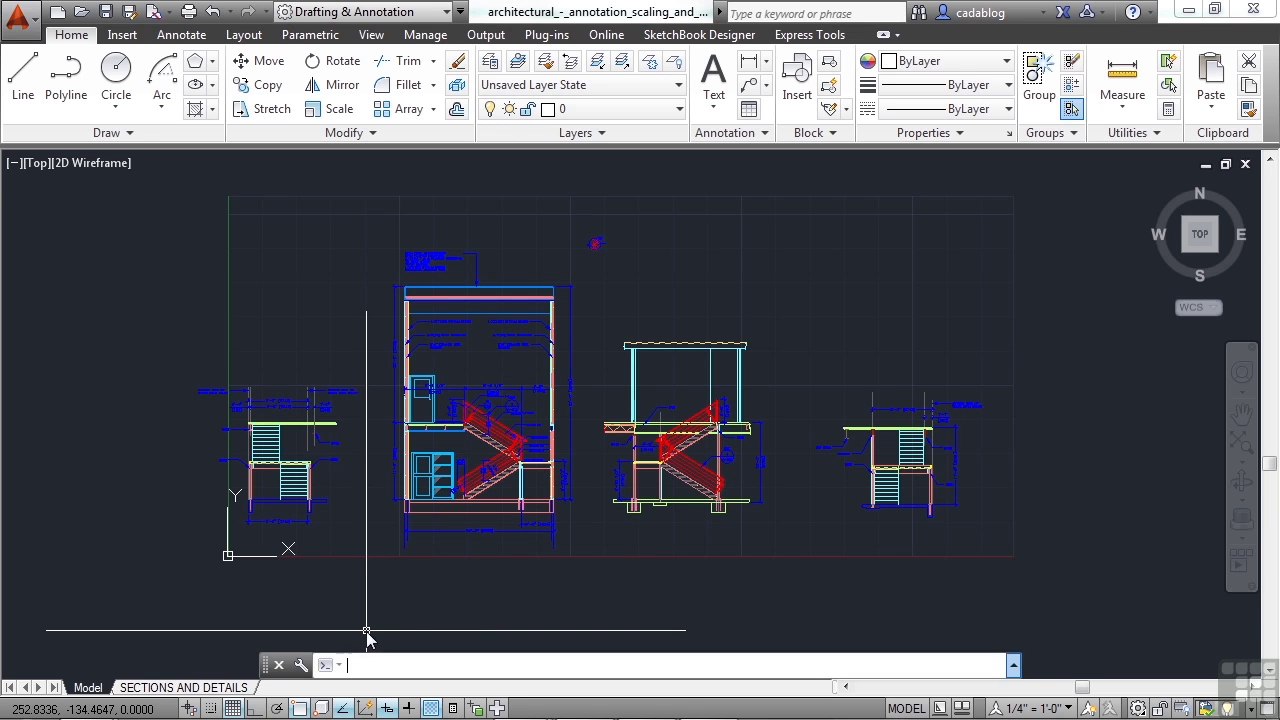
key("F2")
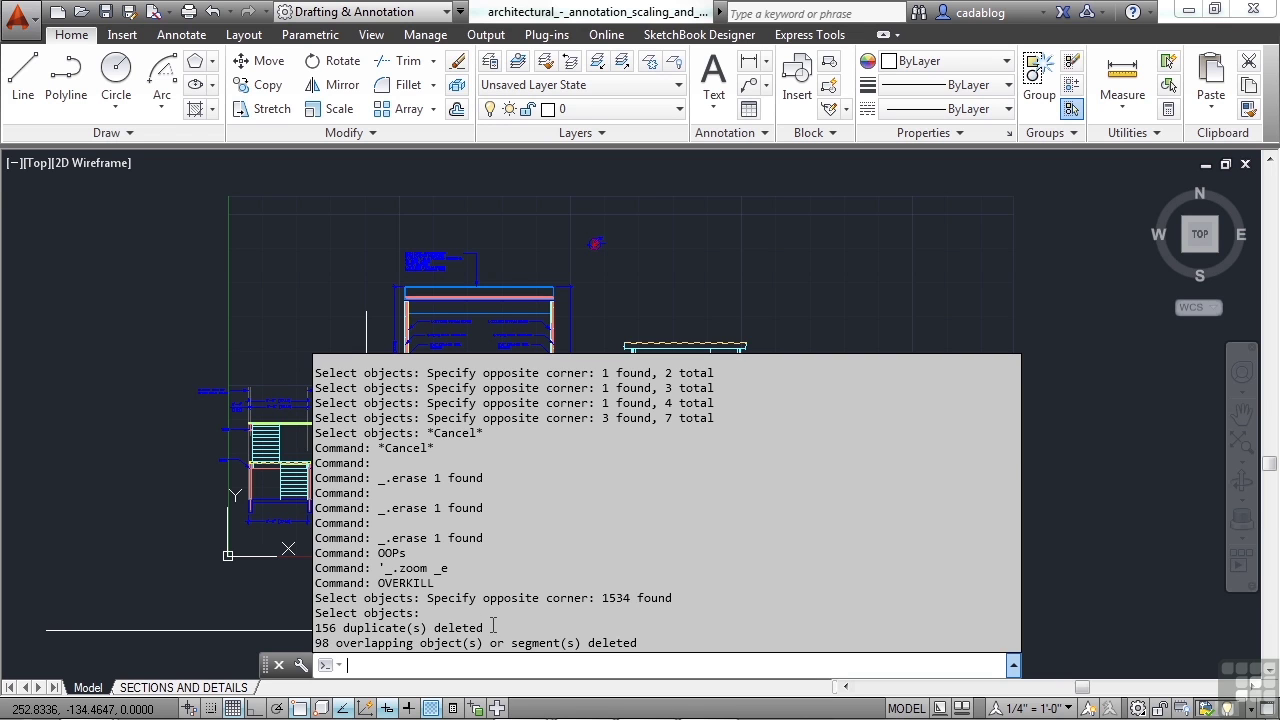
key("F2")
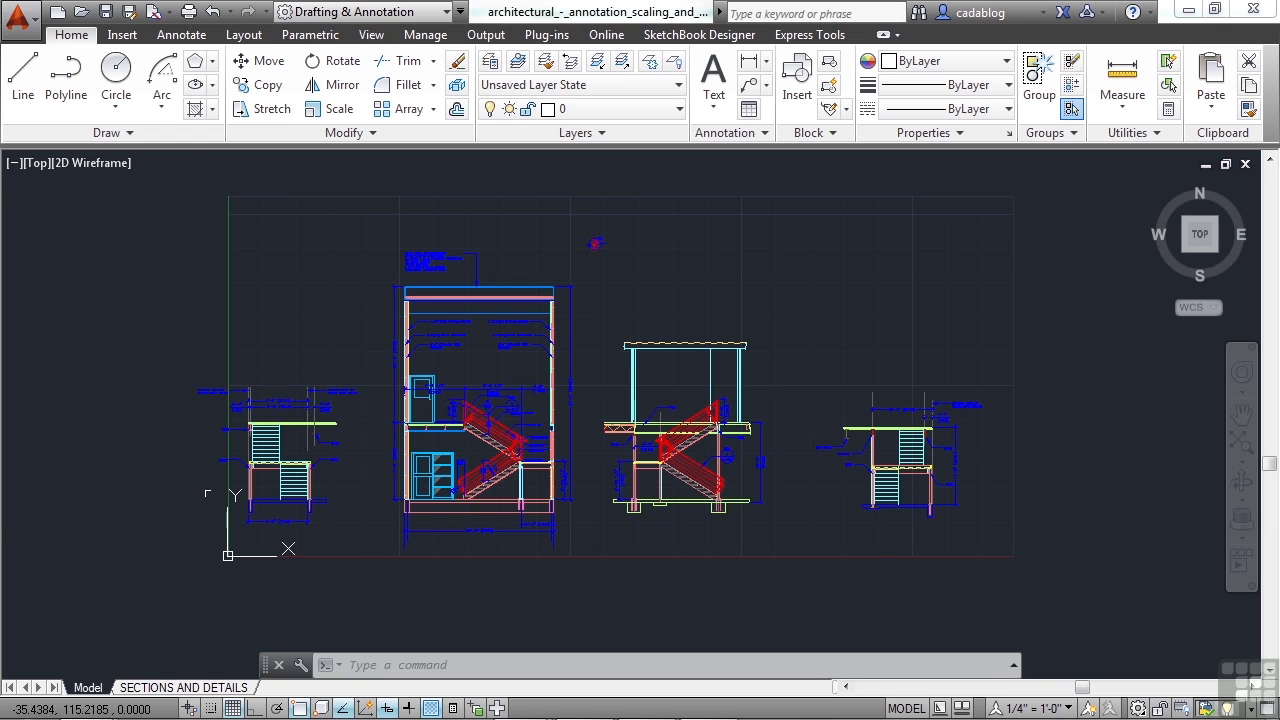
mouse_move(221, 392)
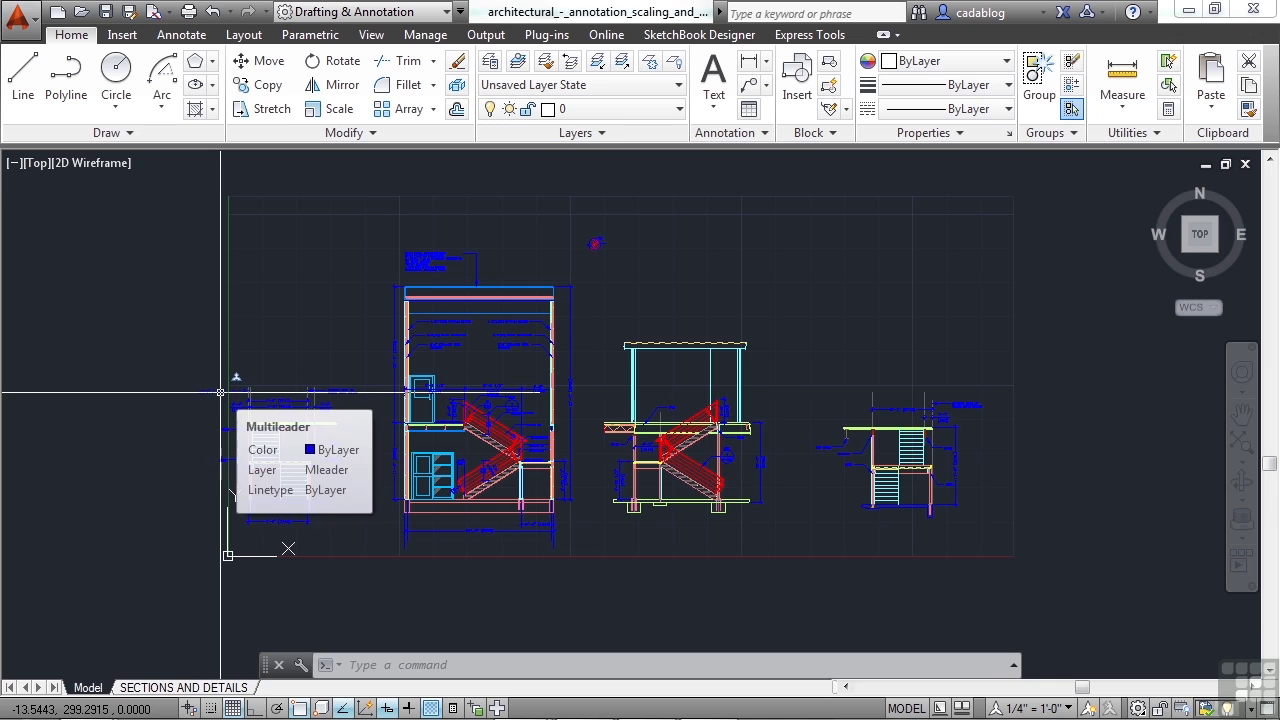
key("ctrl+z")
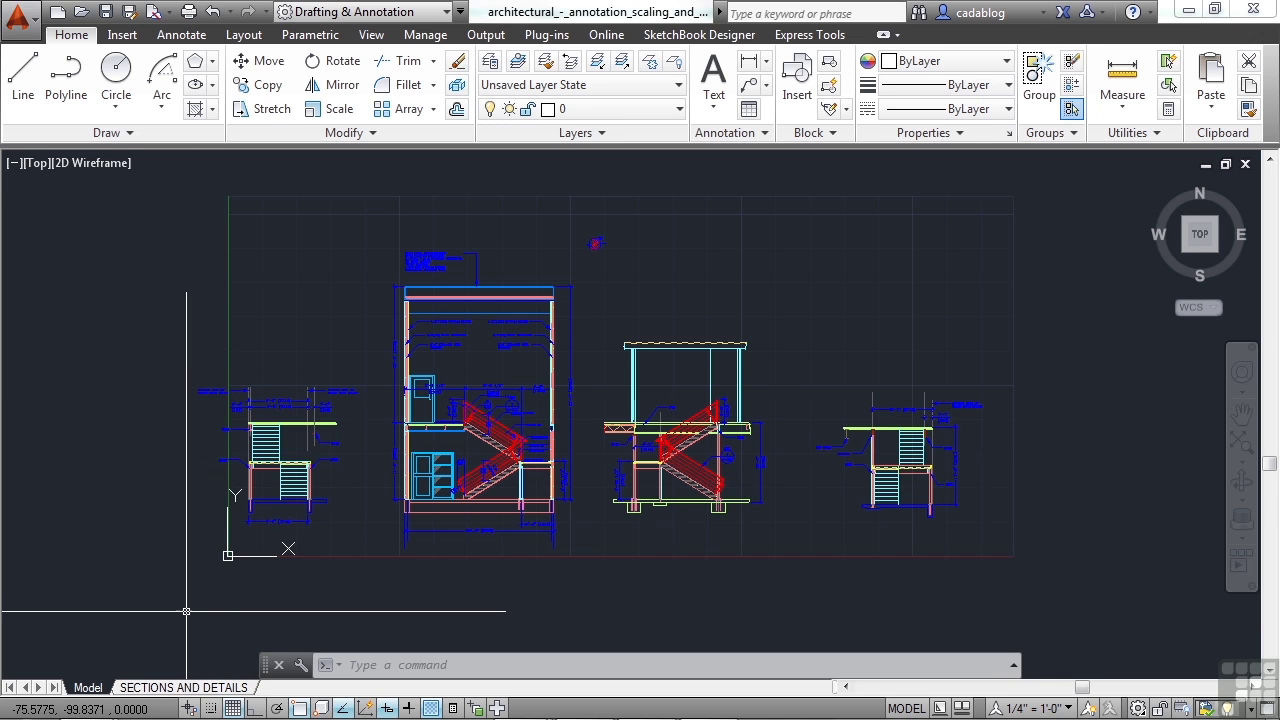